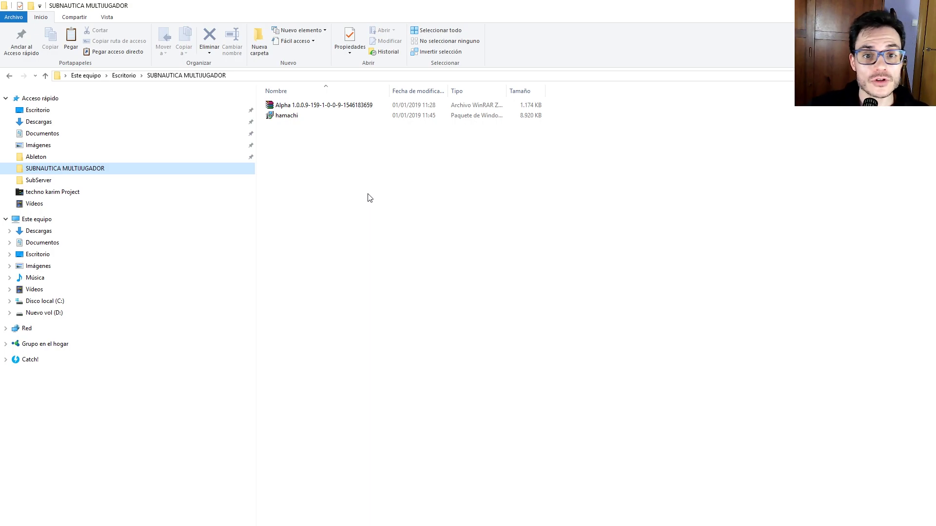
- Switch to Firefox and bring up the Nitrox - Multiplayer Mod page for Subnautica on Nexus Mods, selecting its web address
click(284, 119)
click(291, 107)
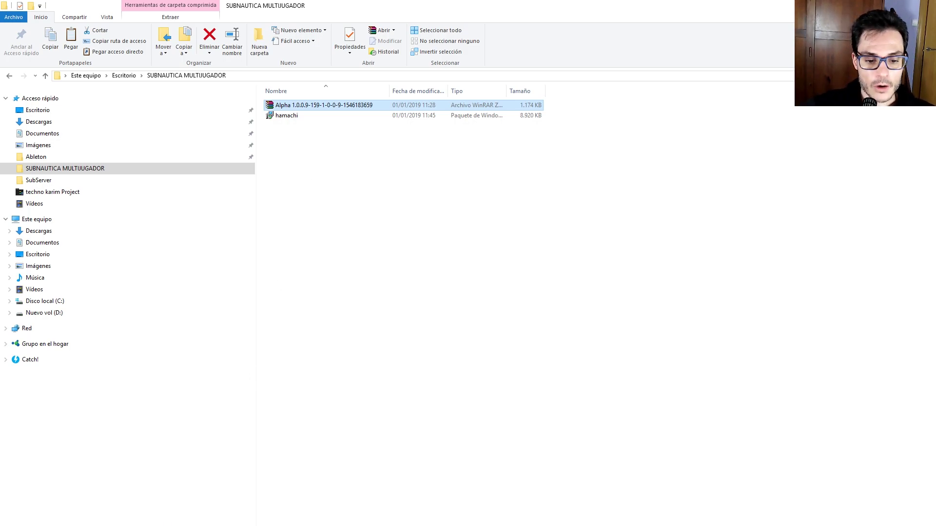
click(132, 507)
click(288, 10)
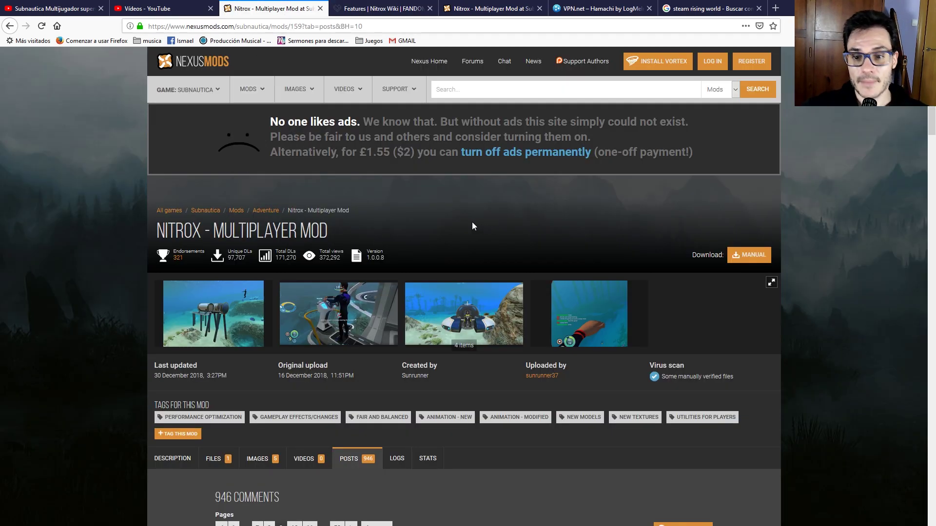
click(347, 26)
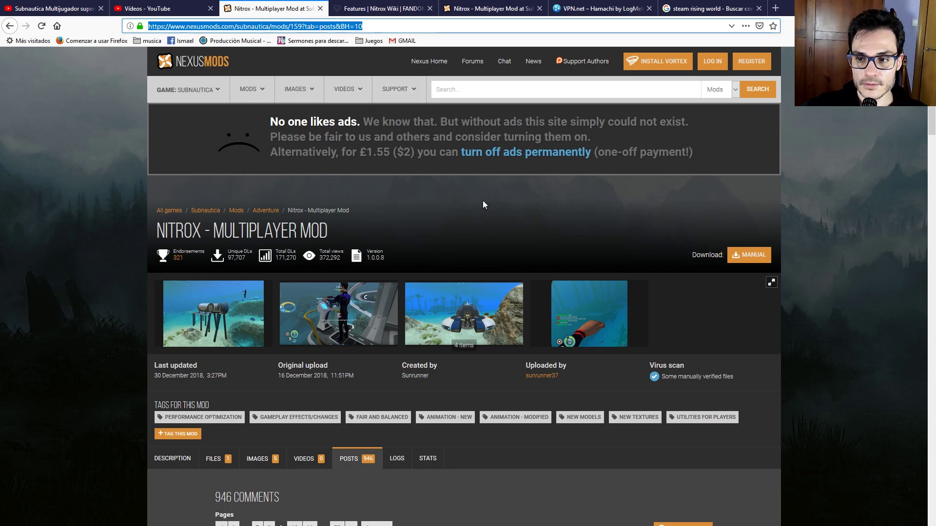
- View the Nexus Mods registration form past the membership packages to the account details, and return to the Nitrox mod page
click(751, 63)
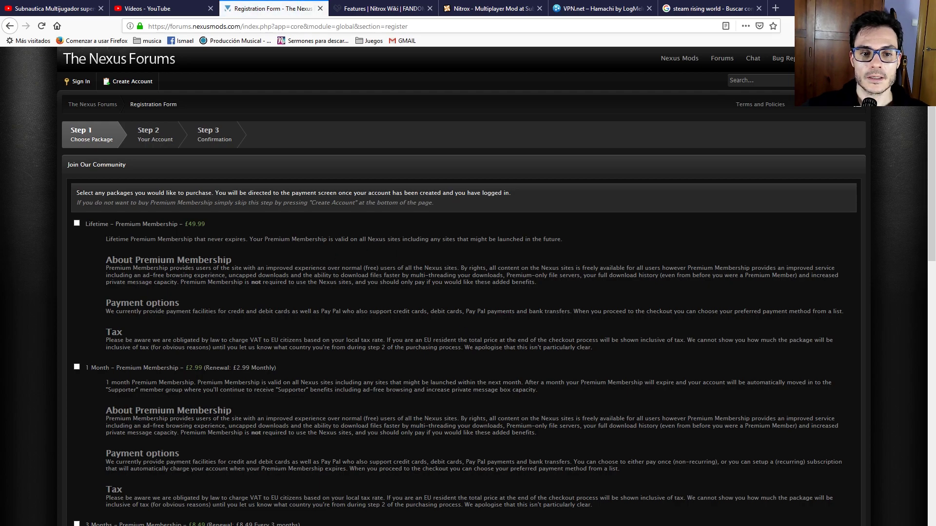
scroll(253, 326, down, 7)
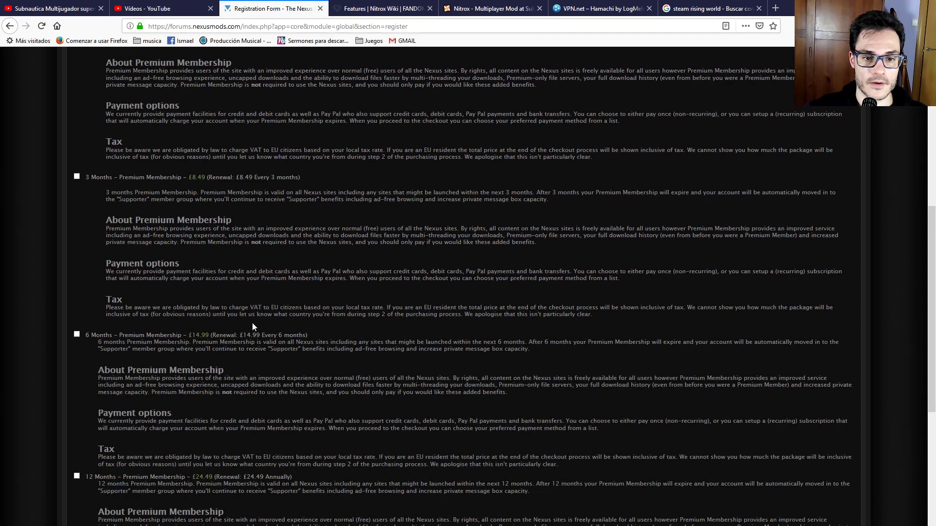
scroll(253, 323, down, 4)
scroll(253, 324, down, 2)
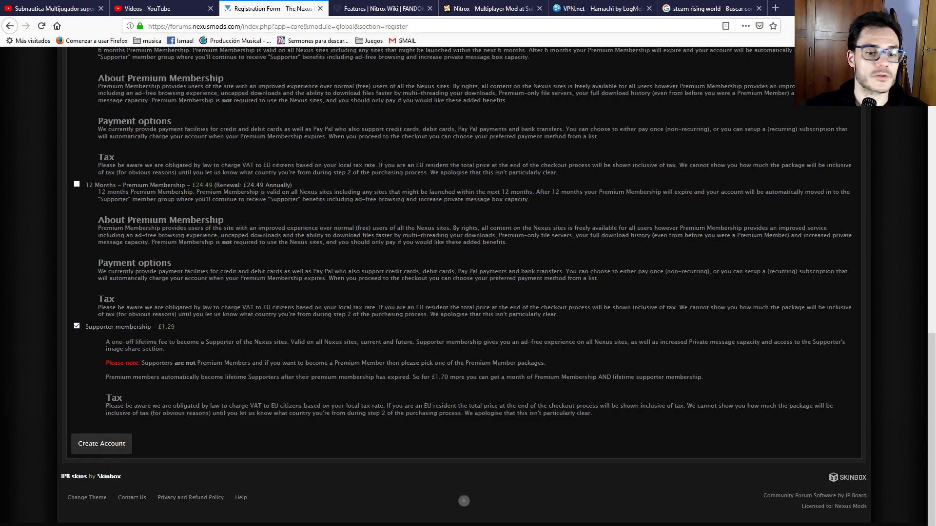
click(81, 449)
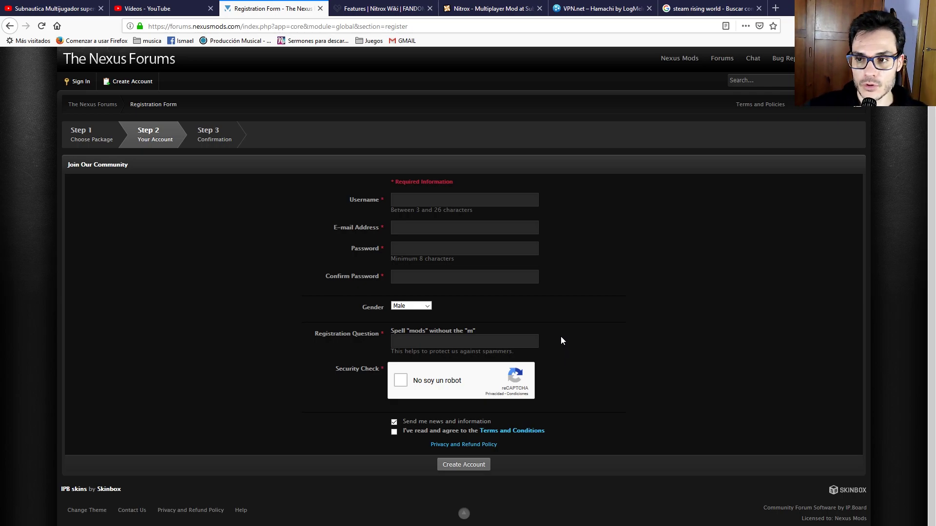
click(9, 27)
click(9, 27)
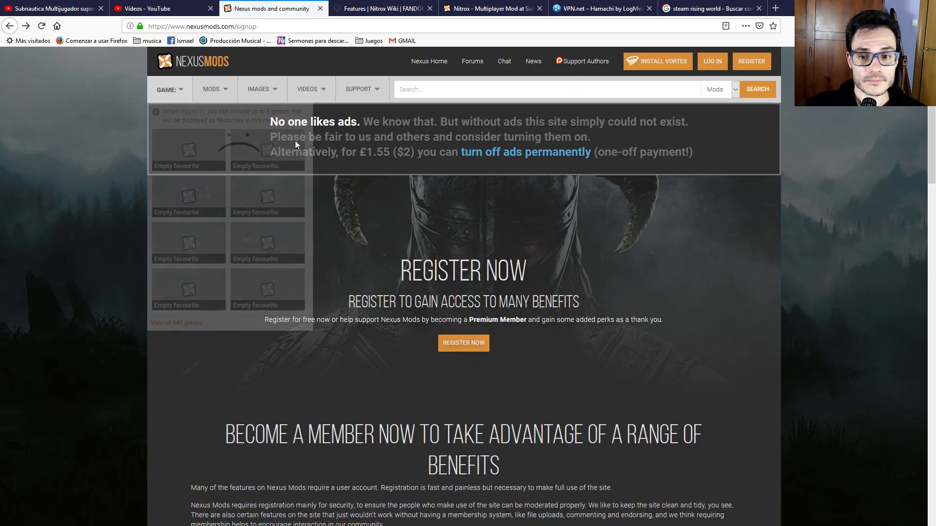
click(9, 26)
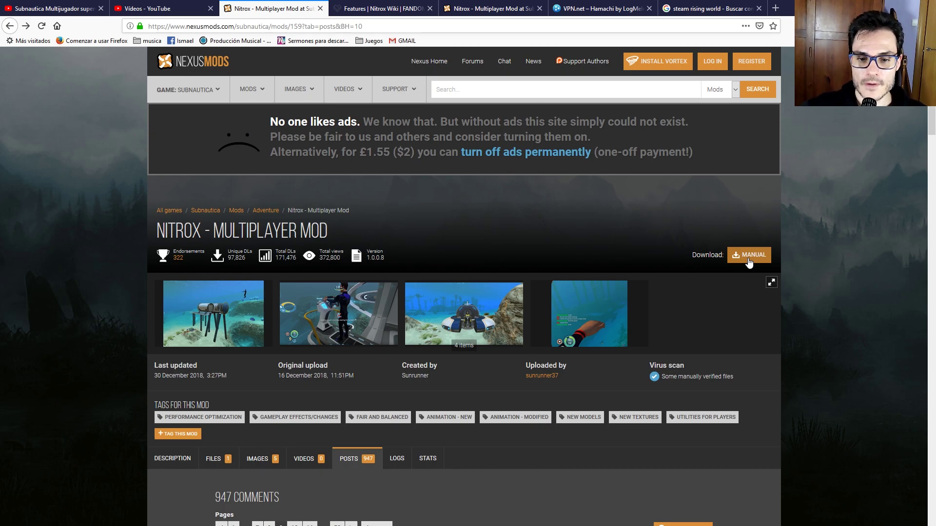
- Try to download the hamachi.msi installer from the vpn.net site
click(594, 10)
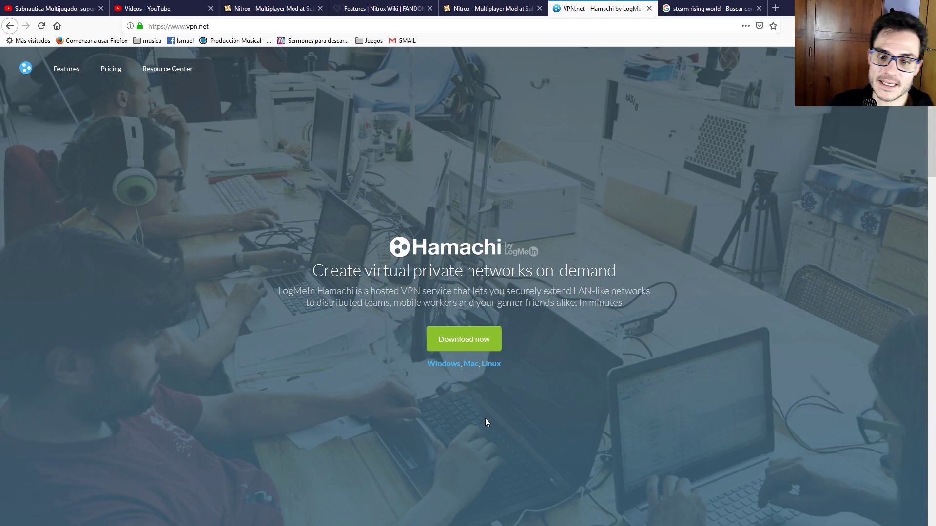
click(223, 26)
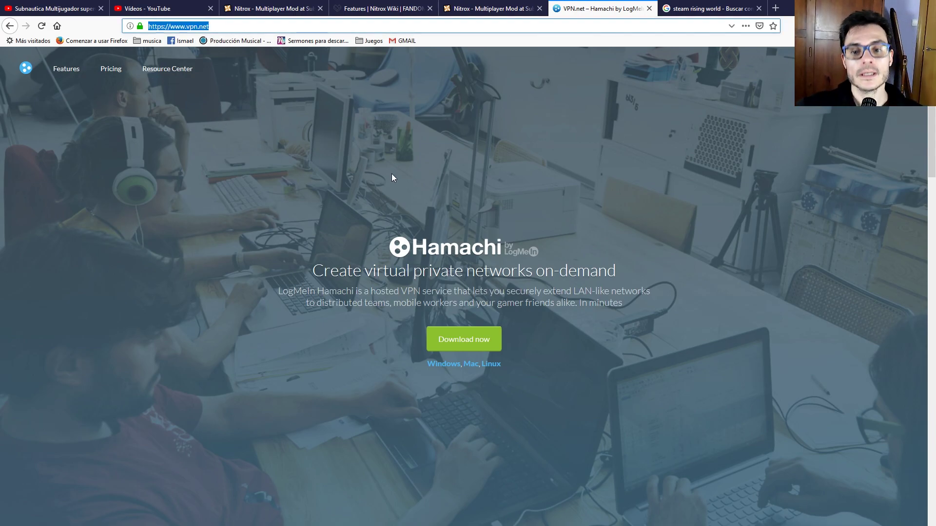
click(478, 347)
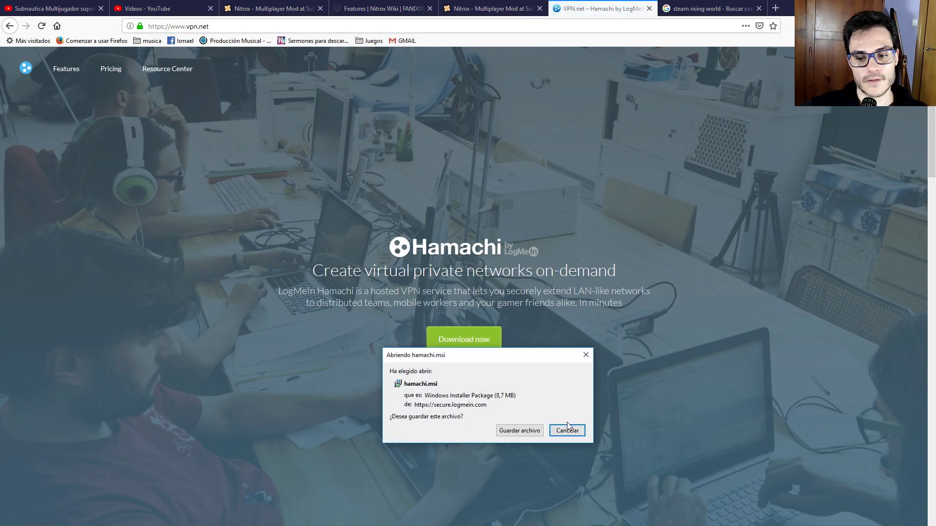
click(570, 430)
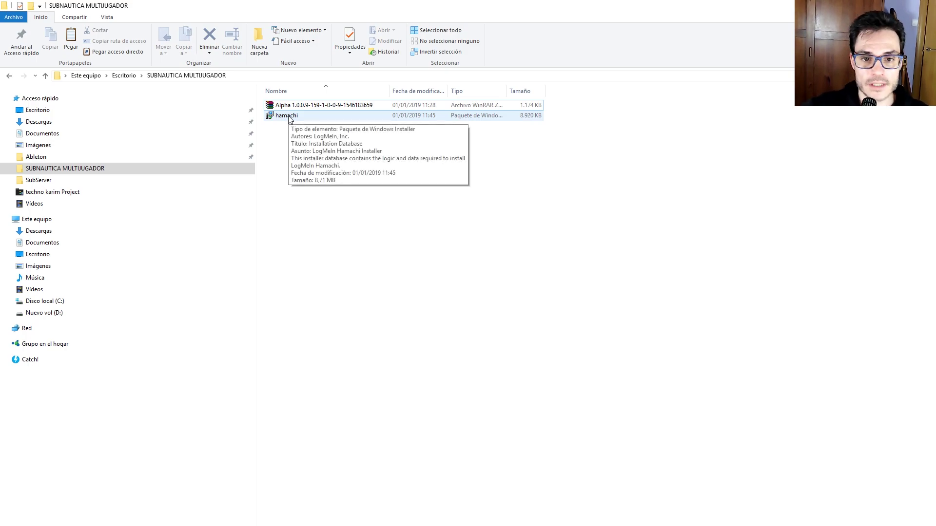
click(289, 119)
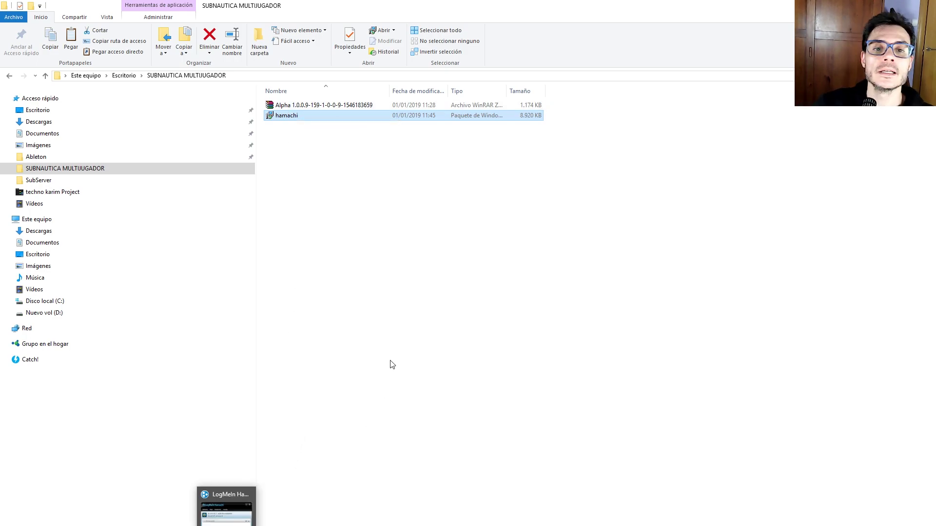
right_click(281, 105)
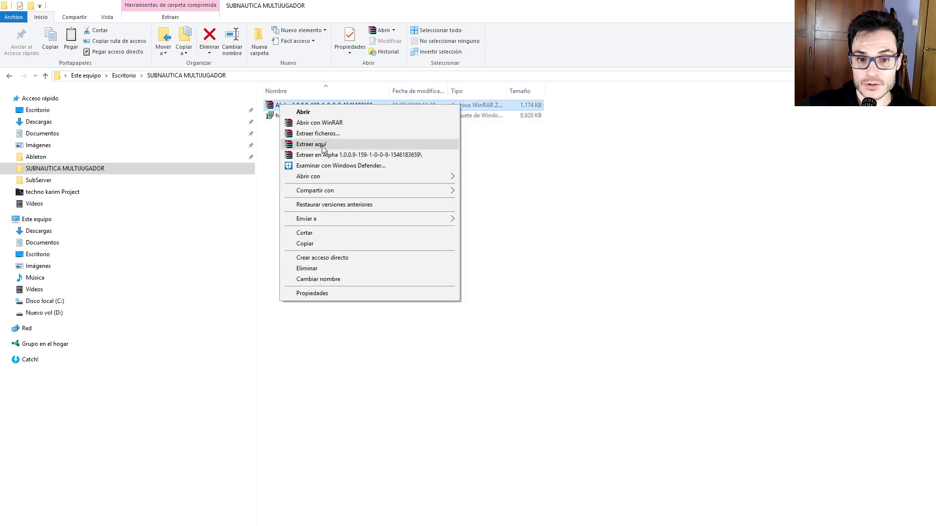
click(319, 134)
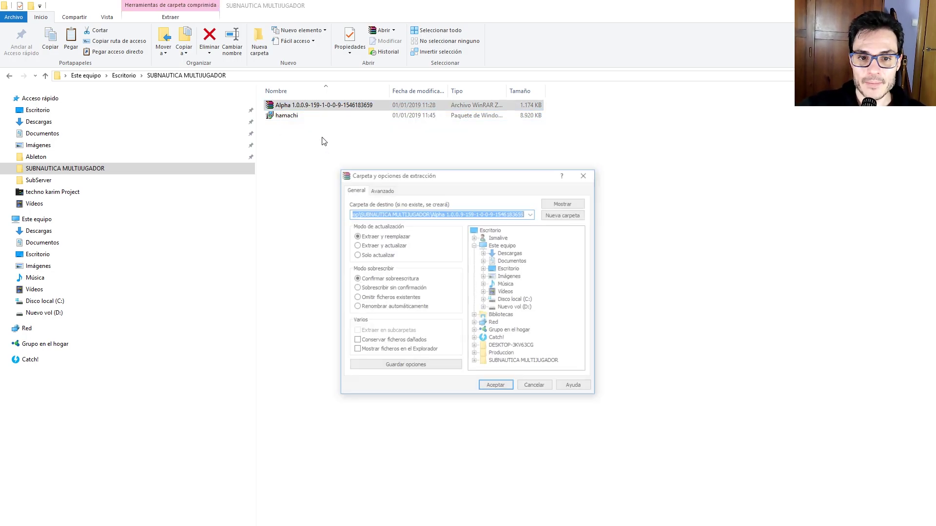
click(496, 387)
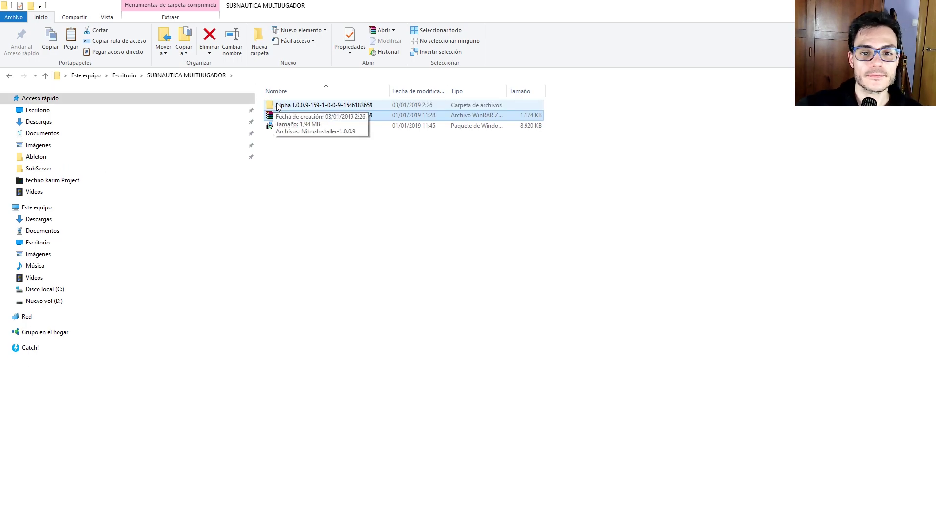
- Run NitroxInstaller-1.0.0.9 from the extracted folder and accept its license agreement
double_click(275, 106)
click(292, 107)
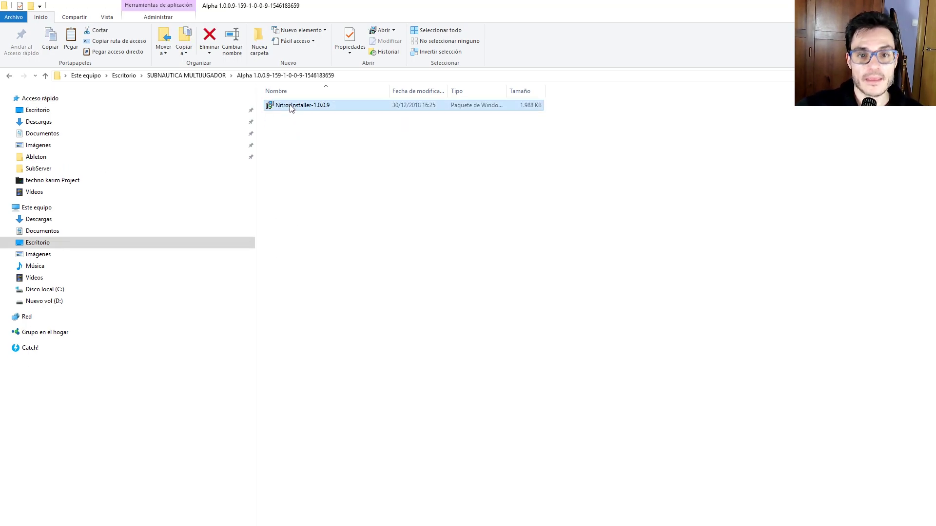
double_click(300, 110)
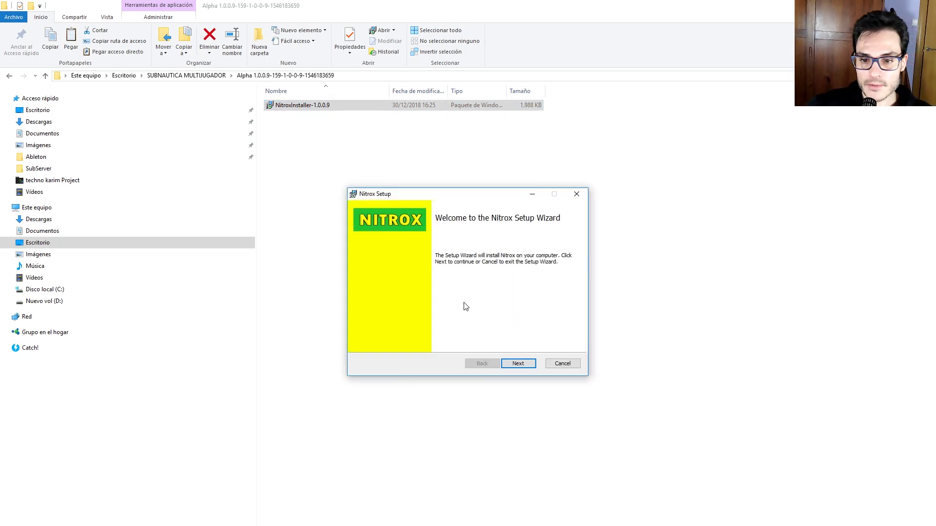
click(519, 364)
click(363, 340)
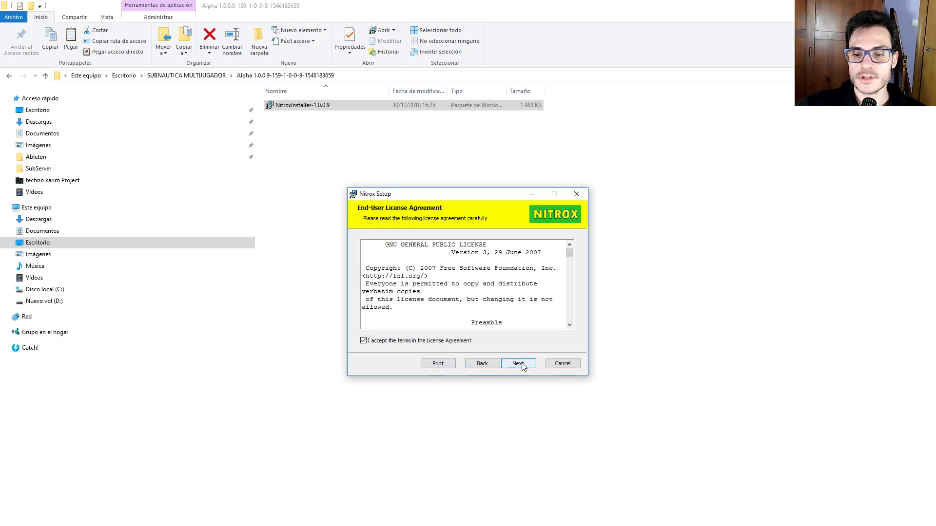
click(522, 365)
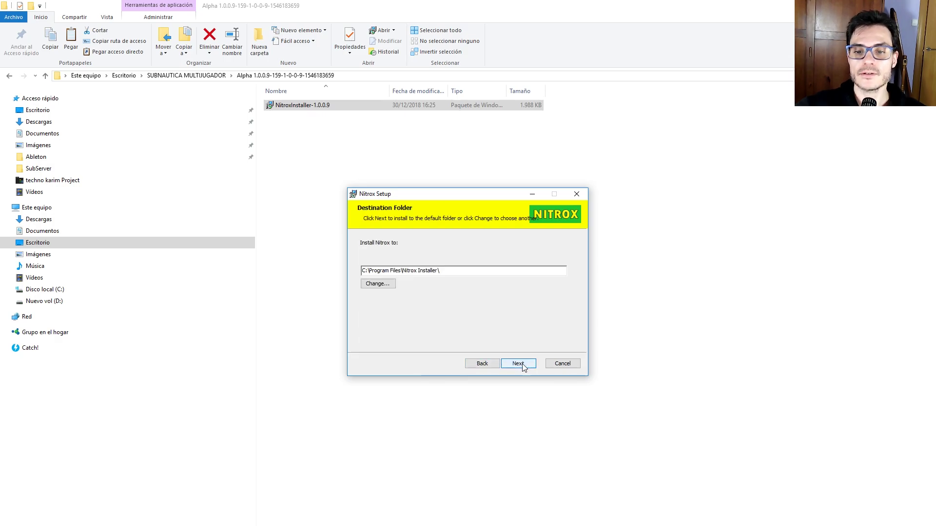
- Set the Nitrox destination folder to C:\Program Files\Epic Games\Subnautica\
click(377, 283)
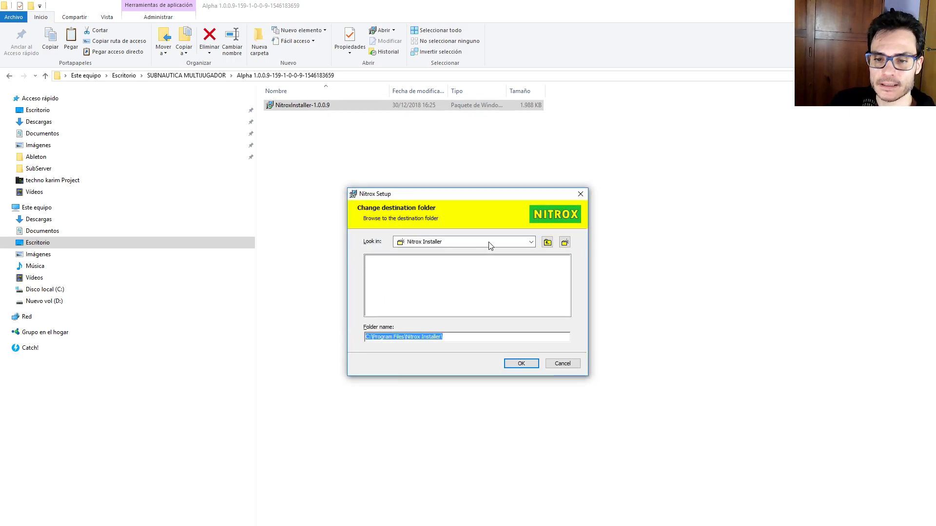
click(532, 243)
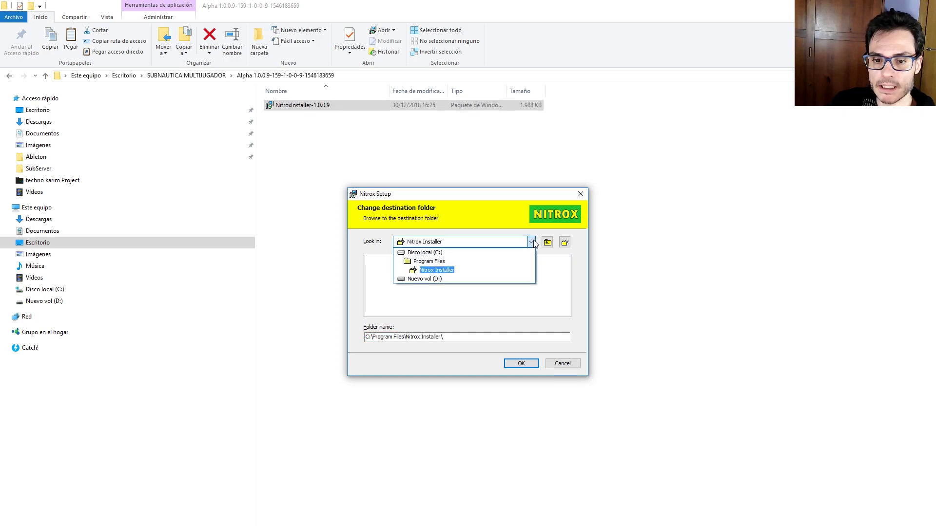
click(429, 261)
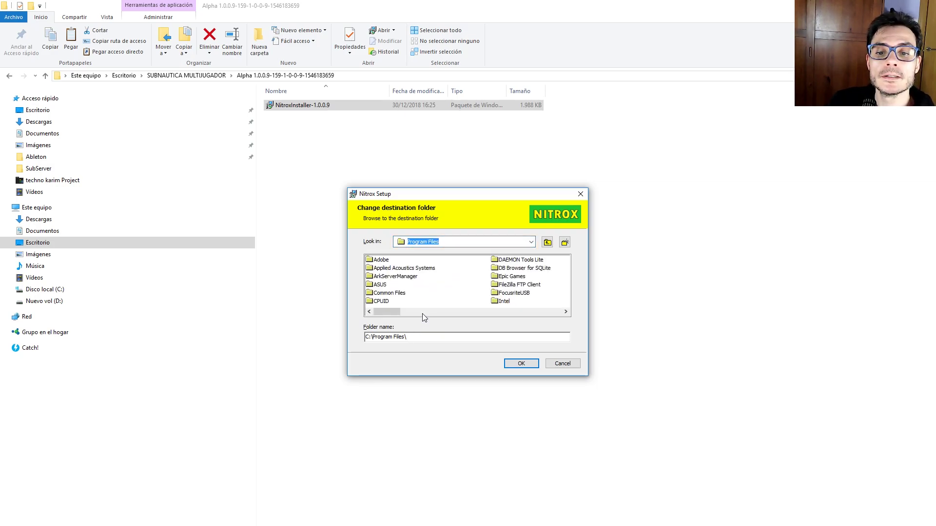
drag(397, 315, 422, 313)
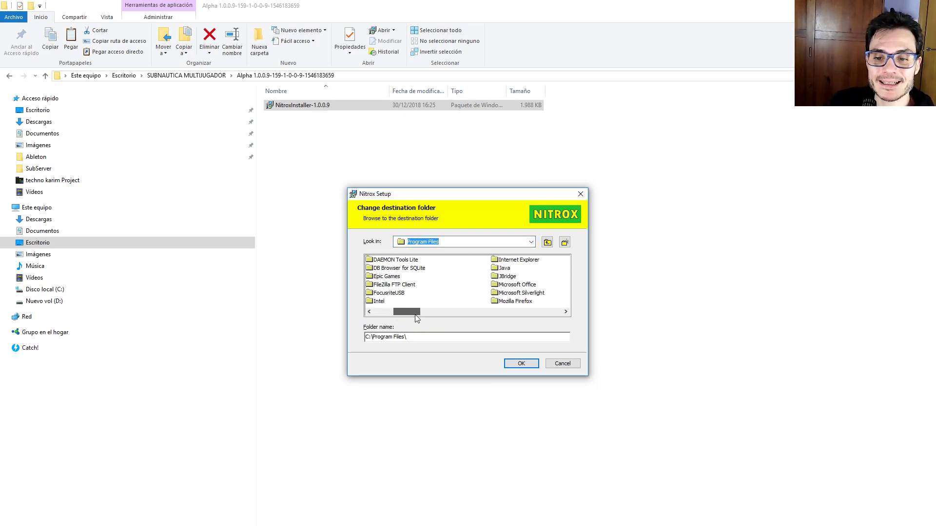
click(392, 277)
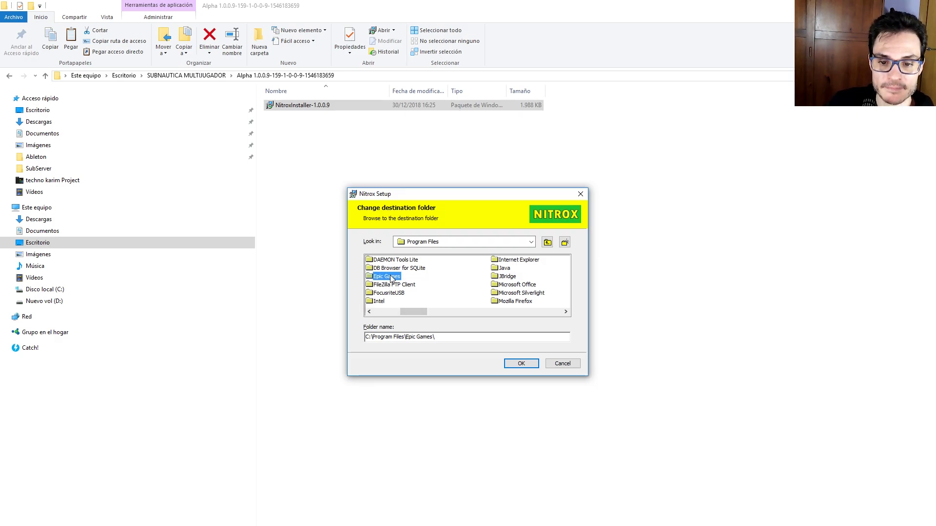
double_click(391, 277)
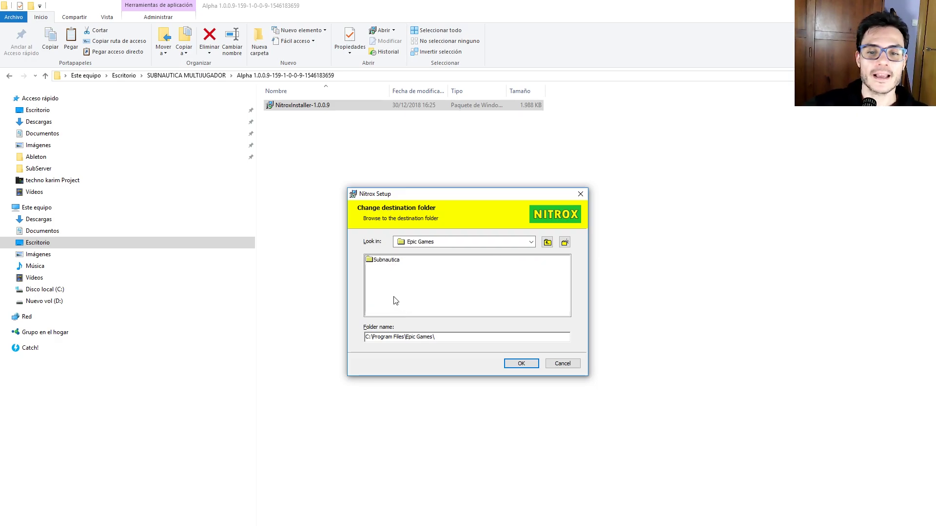
click(393, 261)
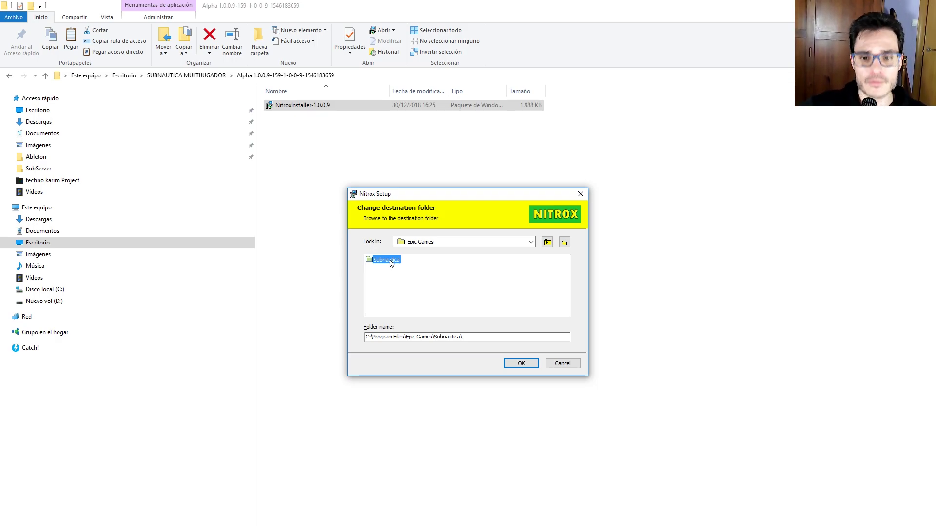
double_click(391, 261)
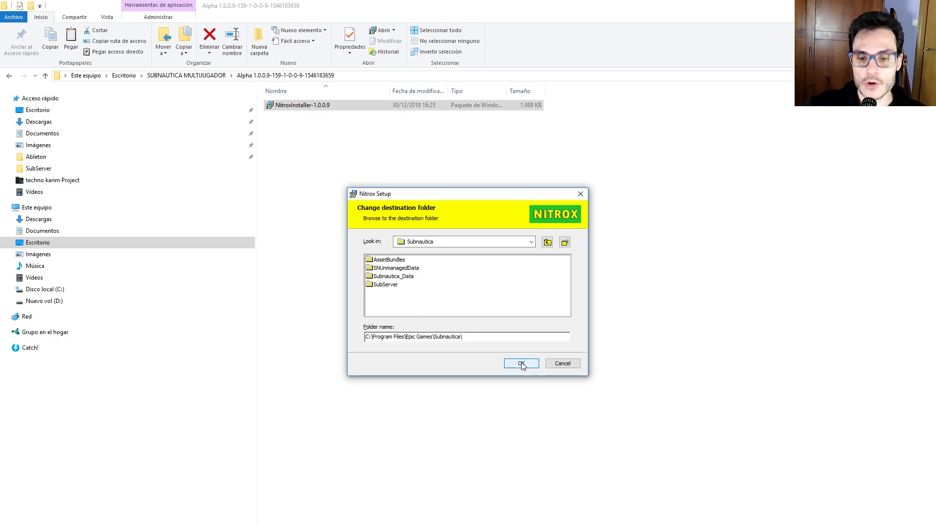
drag(488, 337, 391, 349)
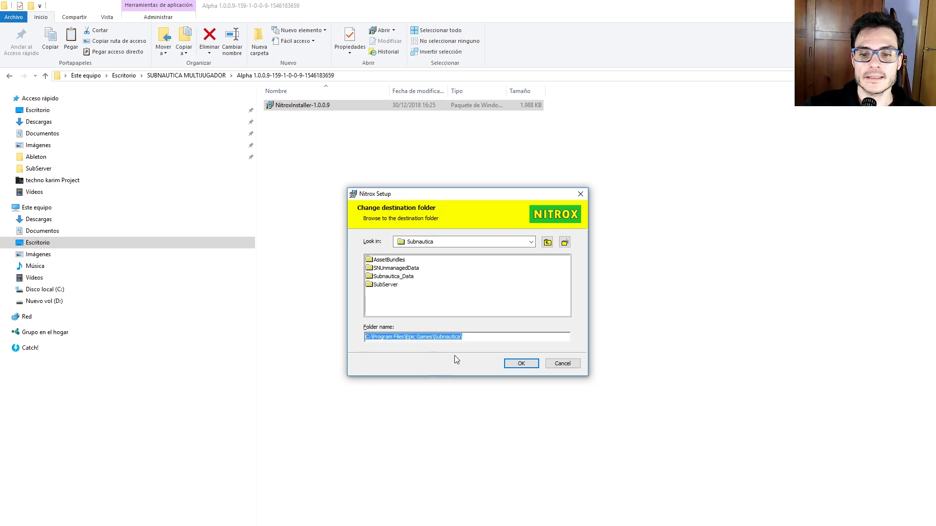
click(470, 339)
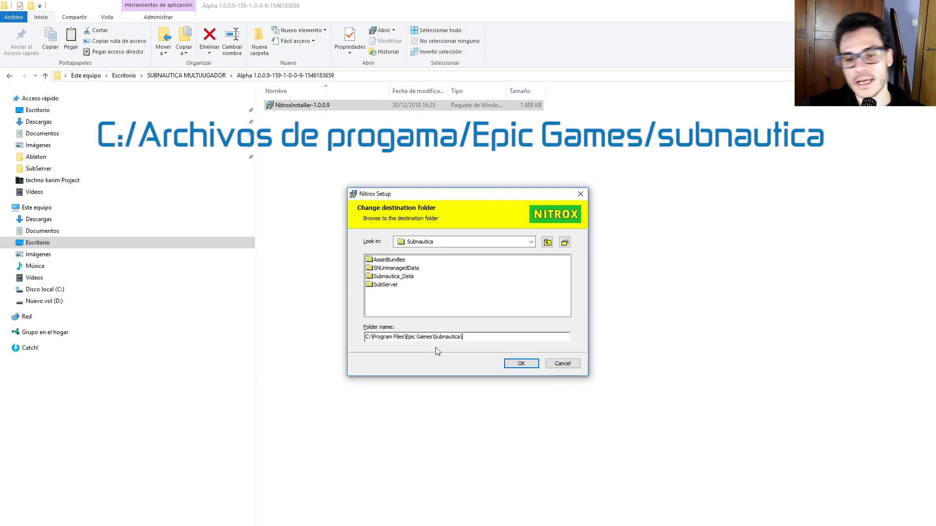
click(521, 364)
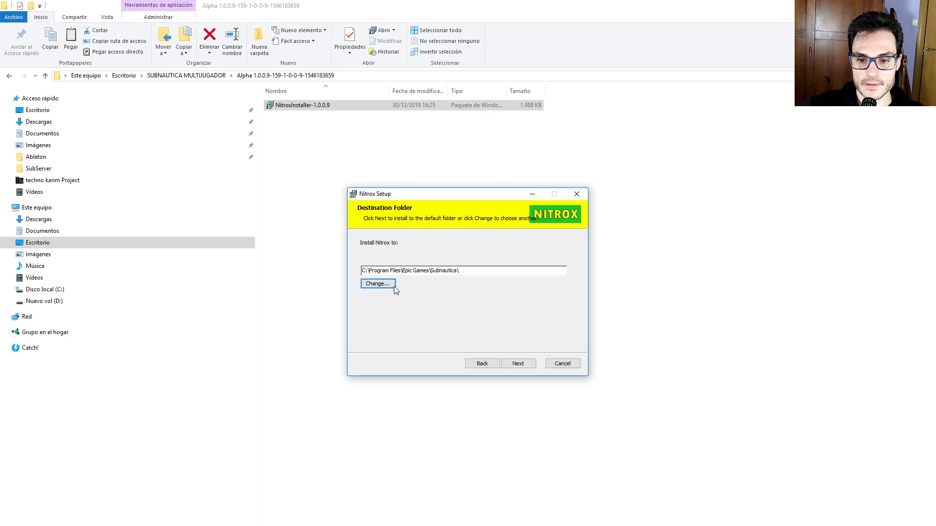
- Install Nitrox to the chosen folder and finish the setup wizard
click(528, 364)
click(513, 364)
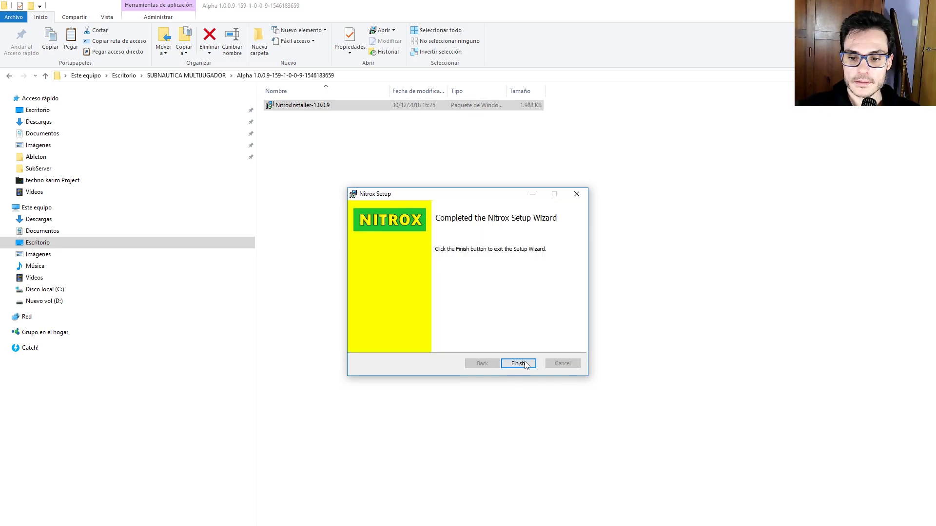
click(521, 364)
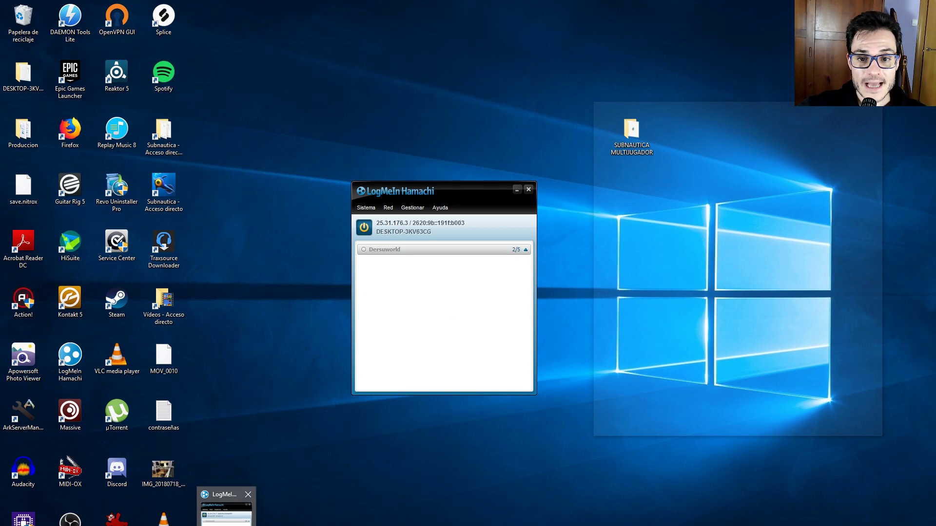
- Bring up LogMeIn Hamachi and start a new client network with the network ID "Subnautica multi"
click(226, 517)
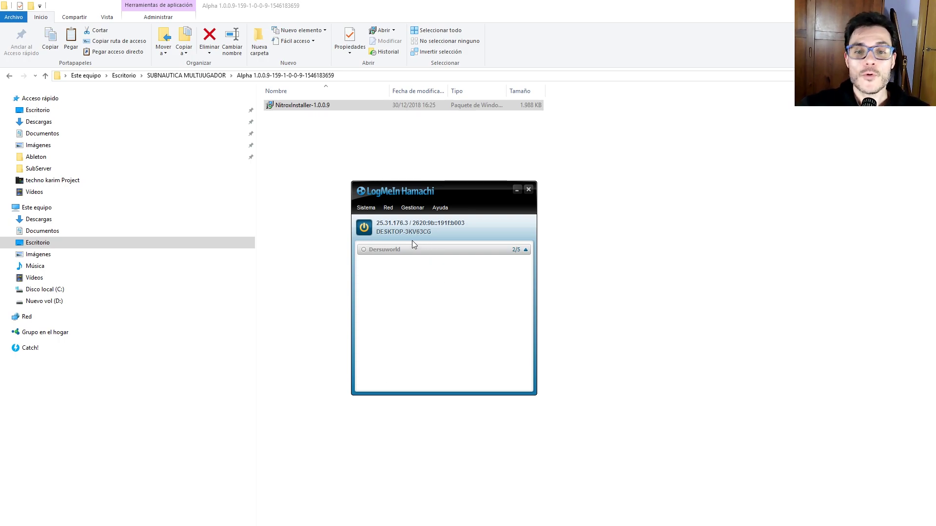
click(387, 208)
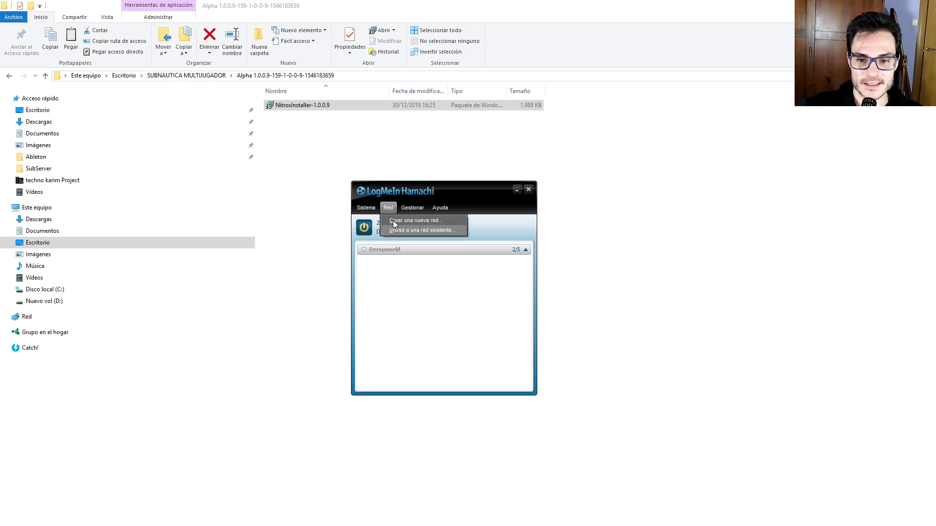
click(393, 221)
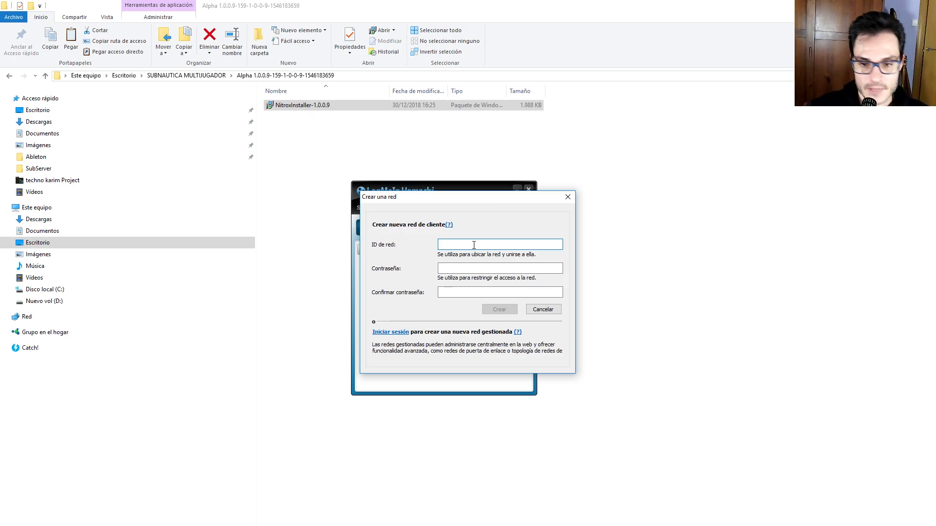
text(Subnautica multi)
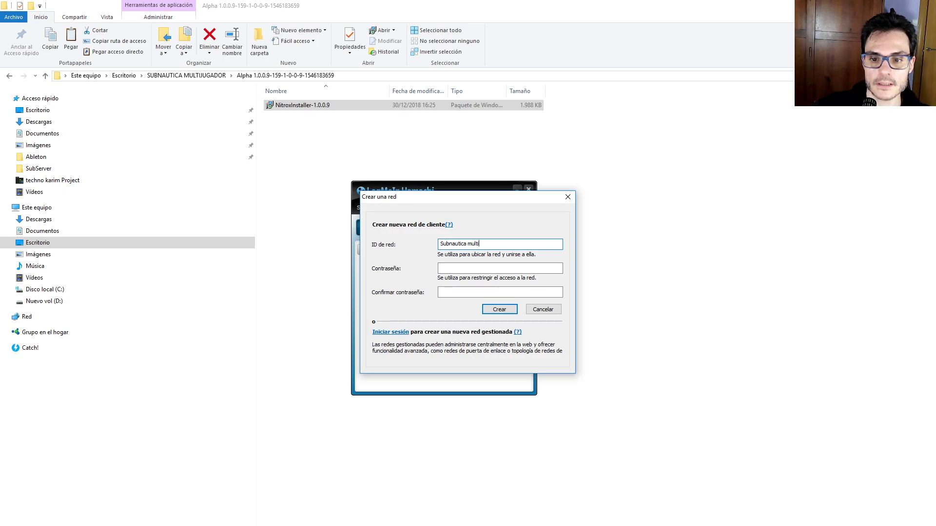
- Enter and confirm a password for the new Hamachi network, and create the network
click(458, 269)
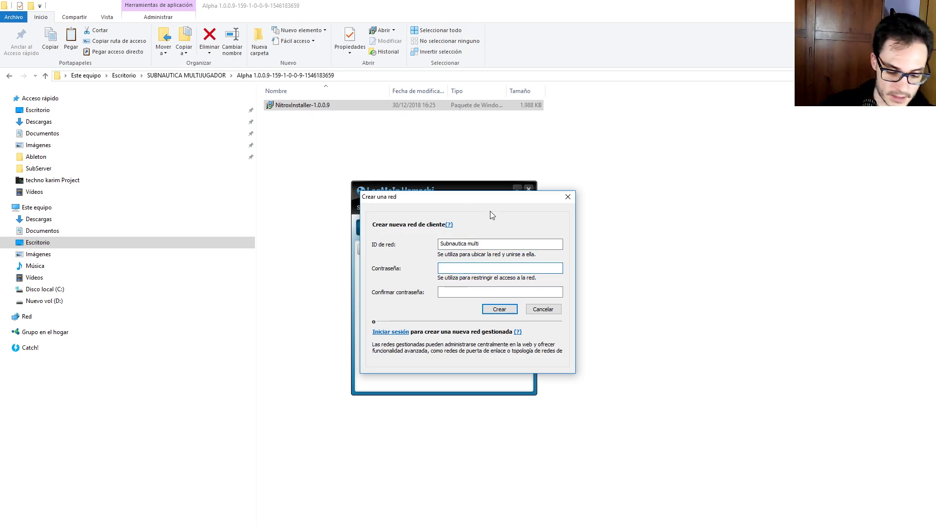
text(*)
key(Tab)
text(***)
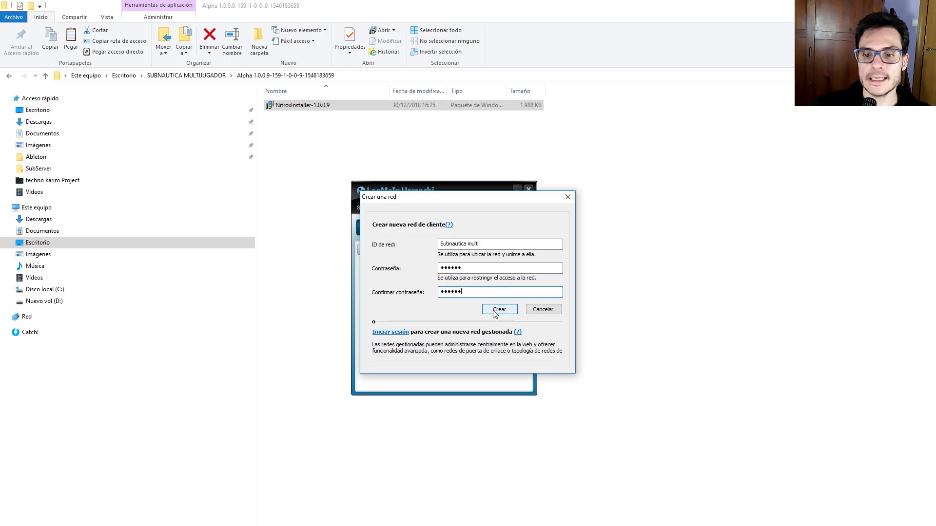
click(495, 311)
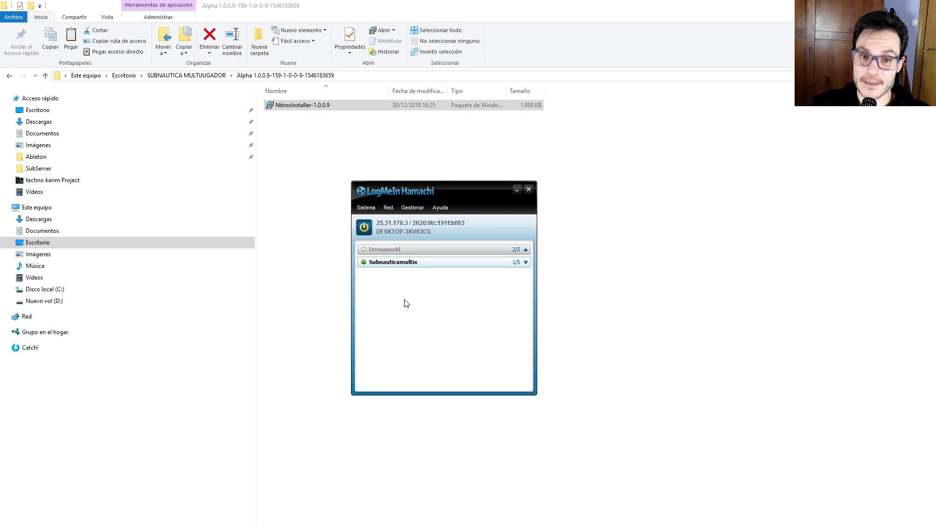
- Open the SubServer folder inside the Epic Games Subnautica folder and run NitroxServer
mouse_move(107, 525)
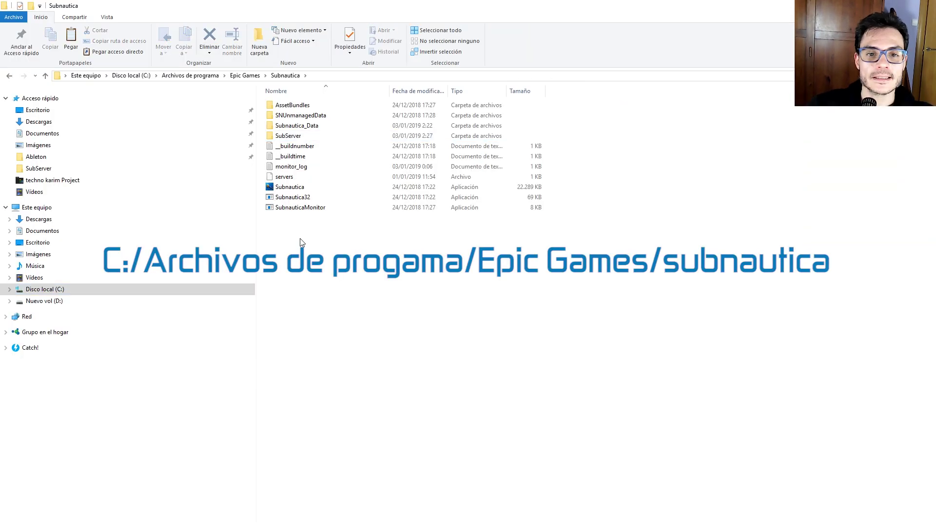
click(296, 137)
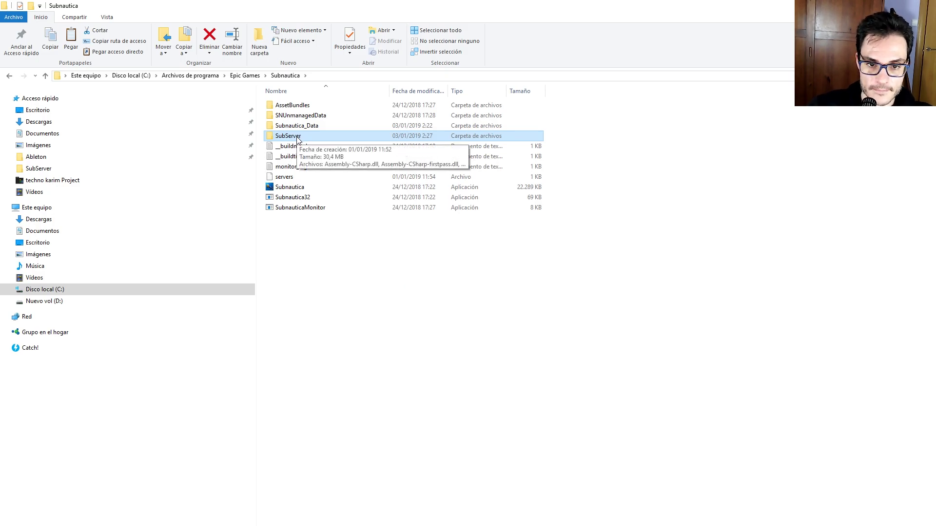
double_click(297, 137)
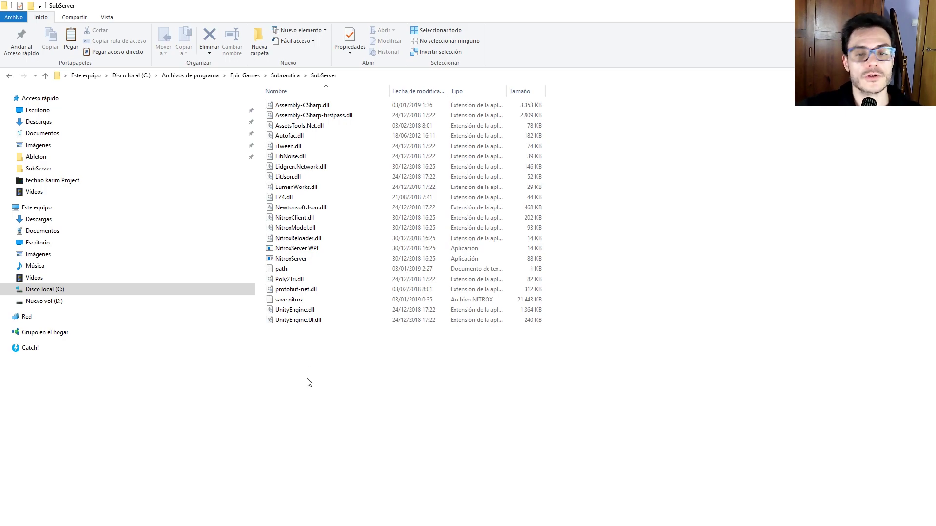
double_click(299, 260)
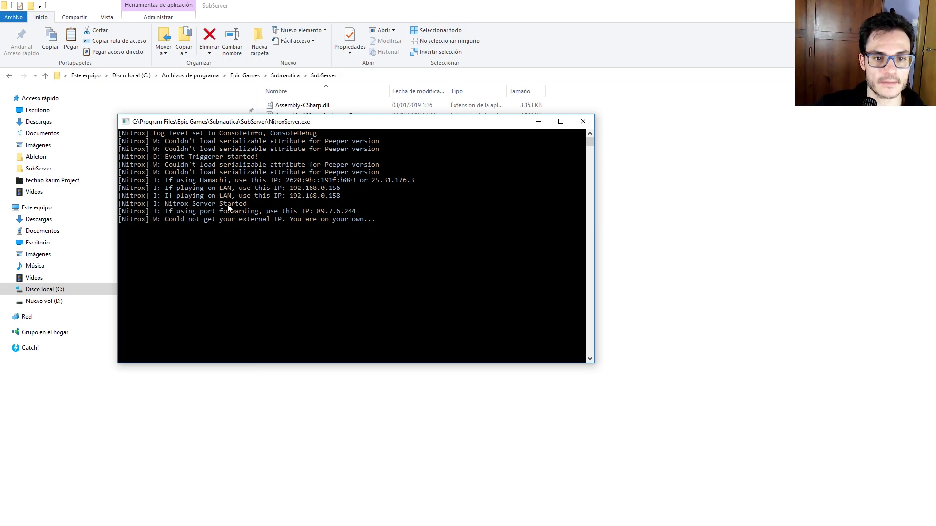
- Copy the Hamachi IP 25.31.176.3 from the server console into the WordPad document, and minimize both windows
mouse_move(250, 206)
mouse_down()
mouse_move(161, 207)
mouse_move(245, 198)
mouse_move(253, 205)
mouse_up()
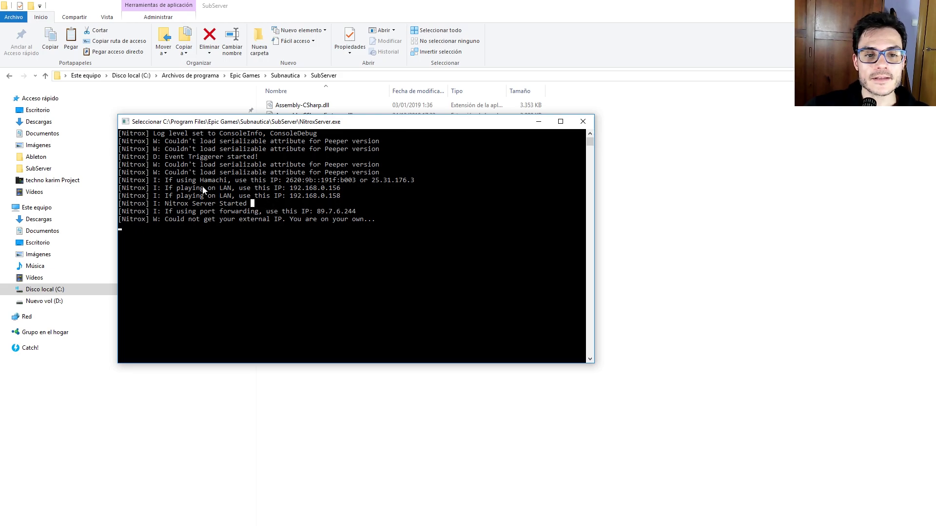
drag(372, 180, 406, 183)
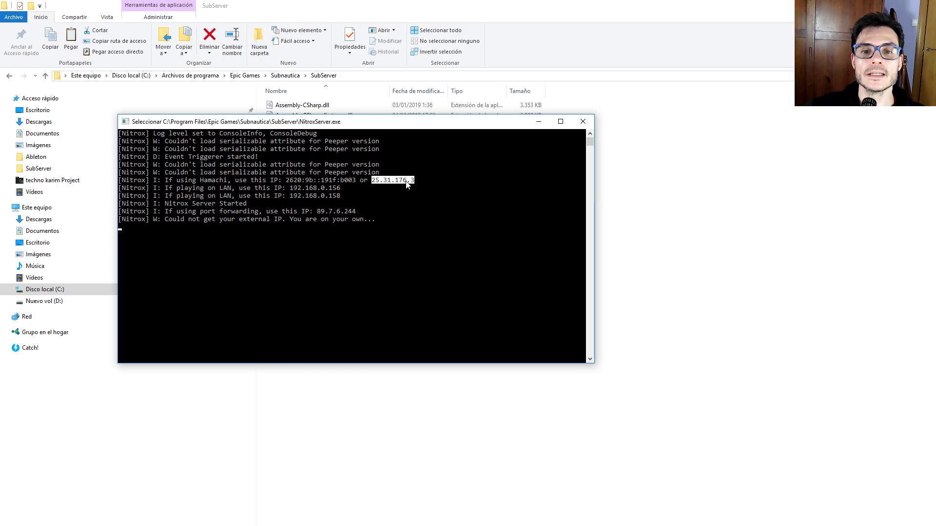
right_click(406, 184)
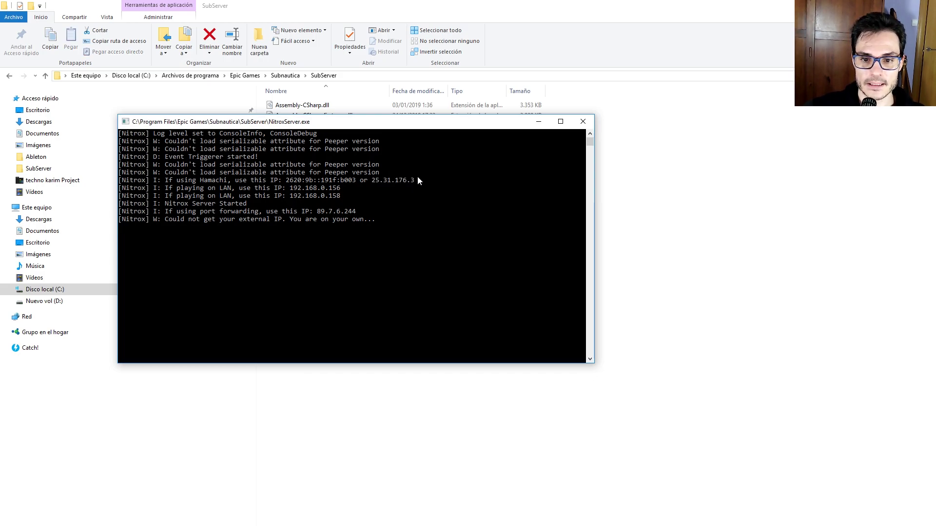
drag(417, 178, 371, 180)
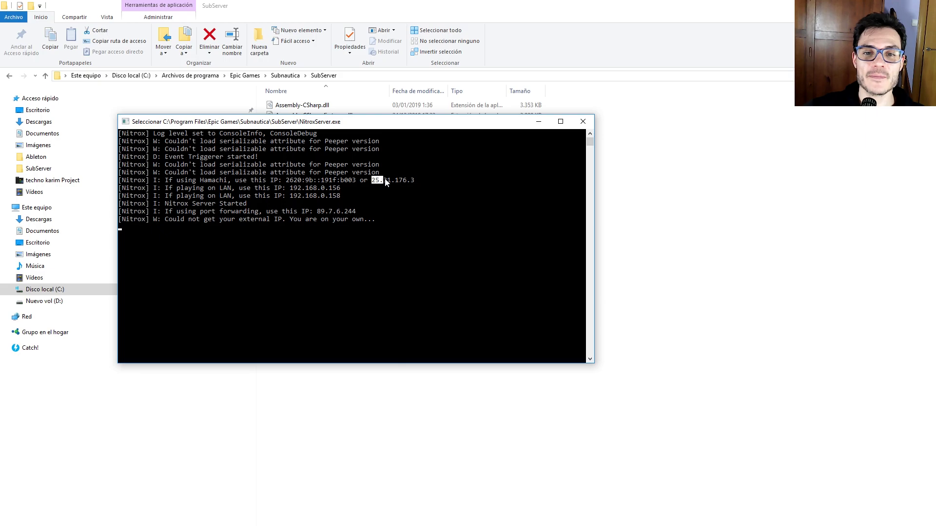
right_click(416, 192)
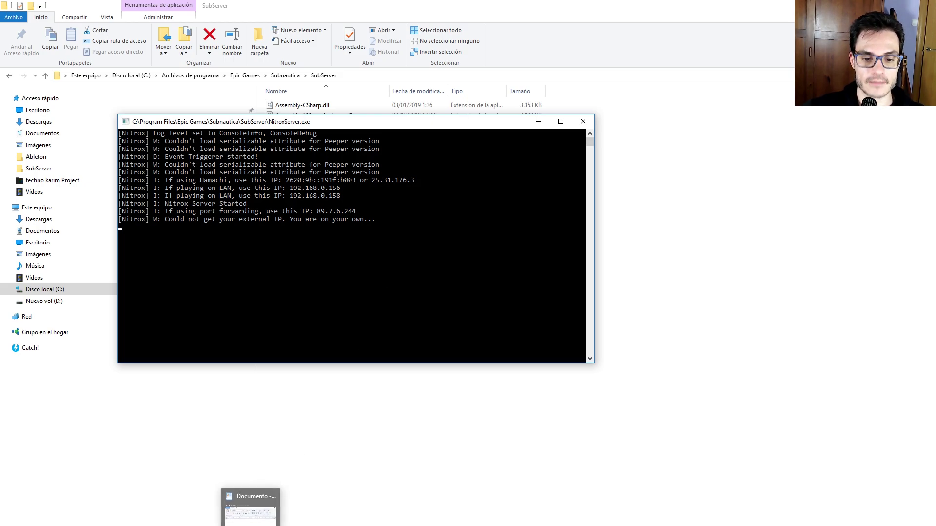
click(250, 516)
key(ctrl+v)
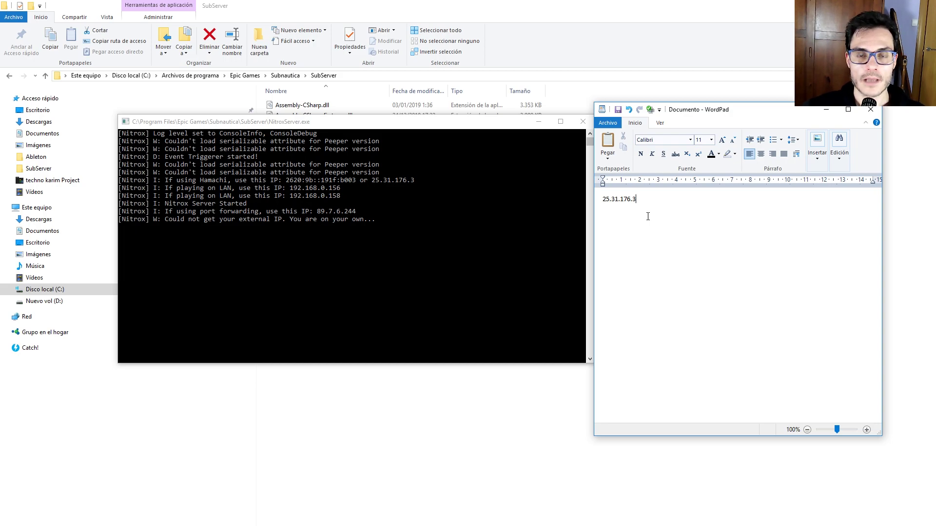
click(819, 113)
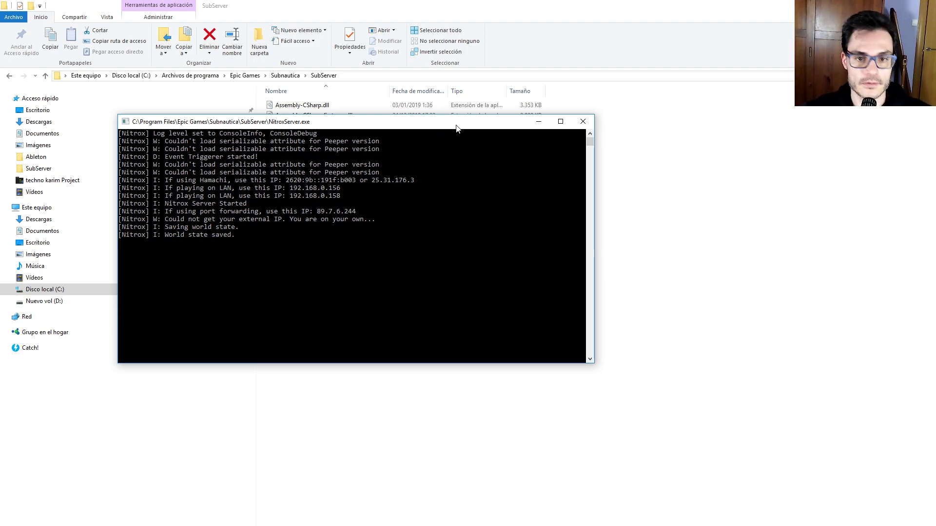
click(539, 122)
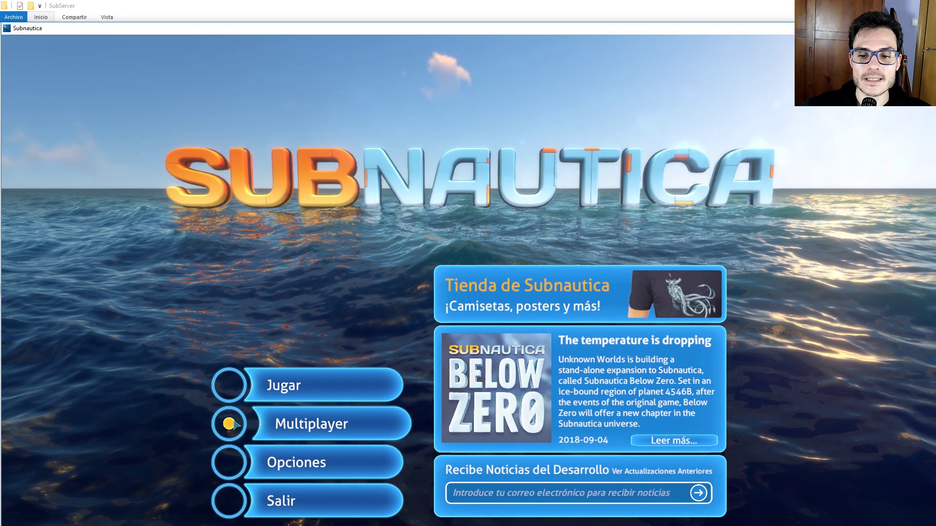
- Join the multiplayer server "local" at 127.0.0.1 in Subnautica, keeping the existing player name and color
click(234, 425)
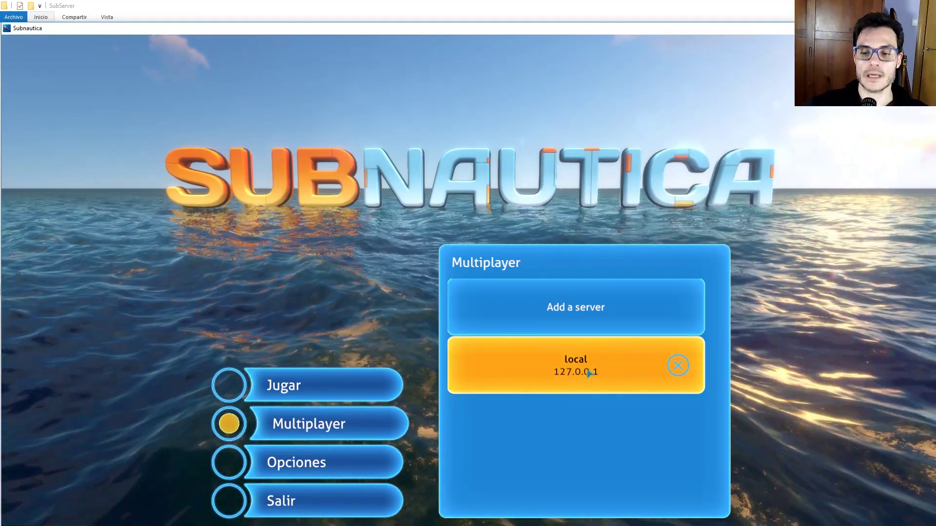
click(589, 373)
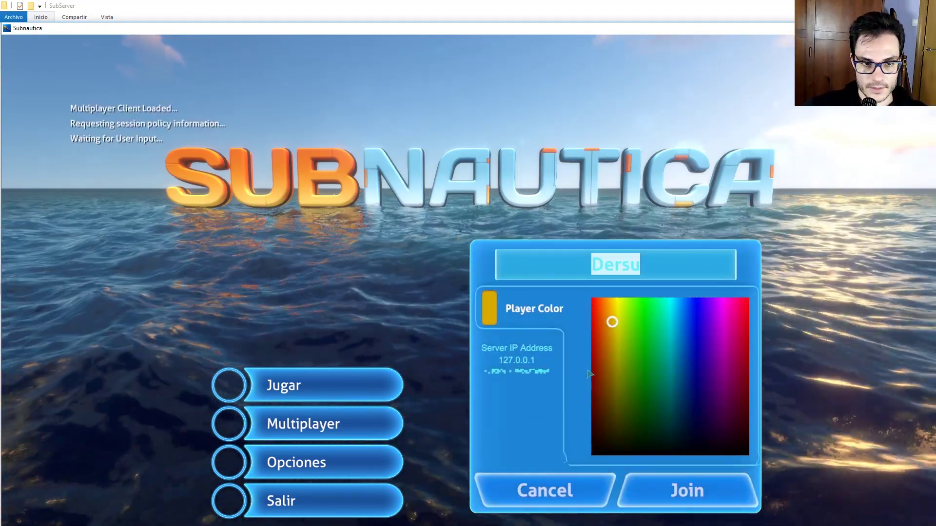
click(641, 269)
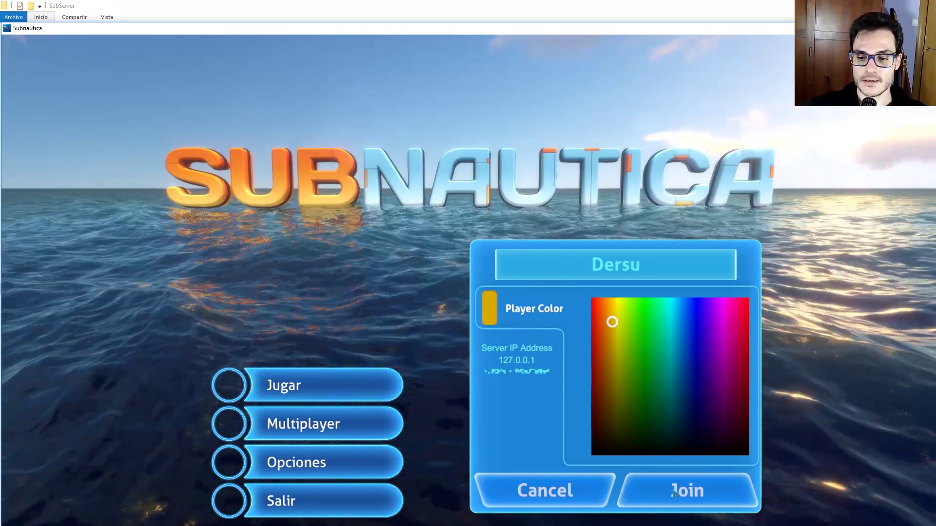
click(674, 493)
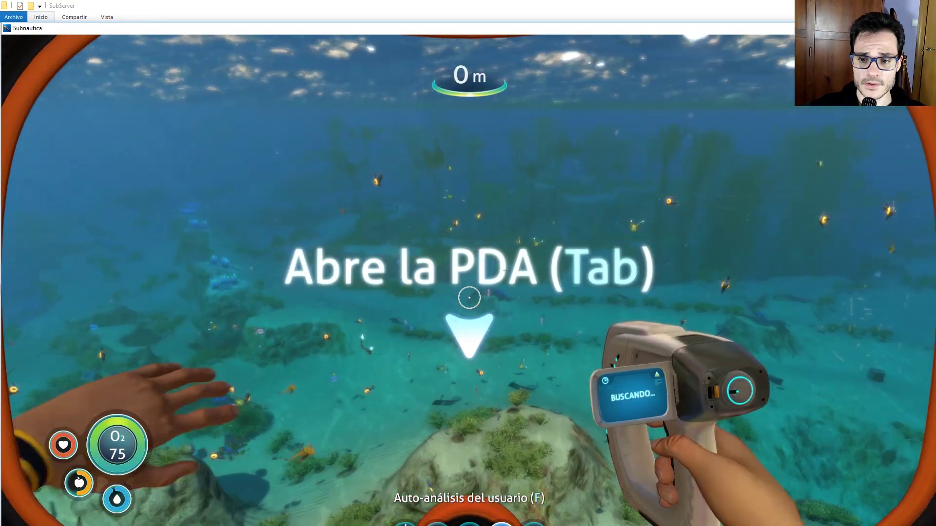
- Swim around the underwater area near the lifepod to check the multiplayer session
key(w)
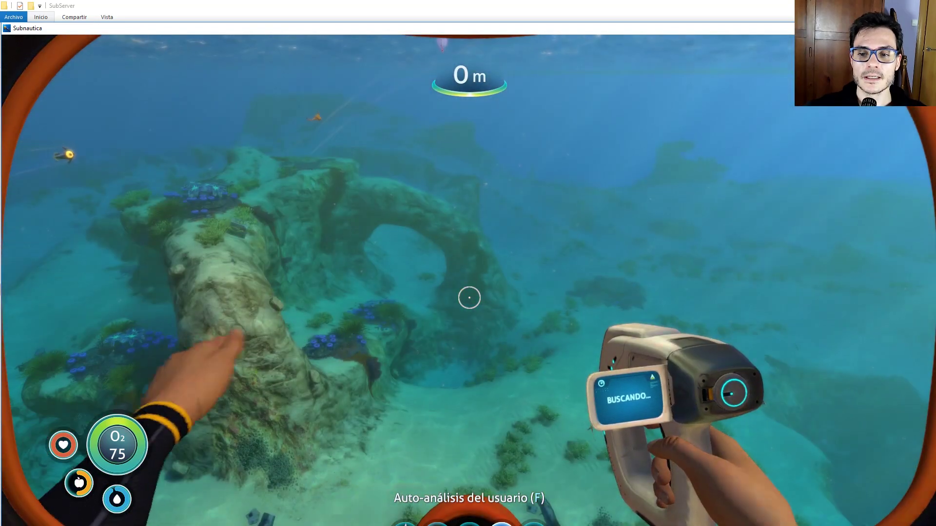
key(w)
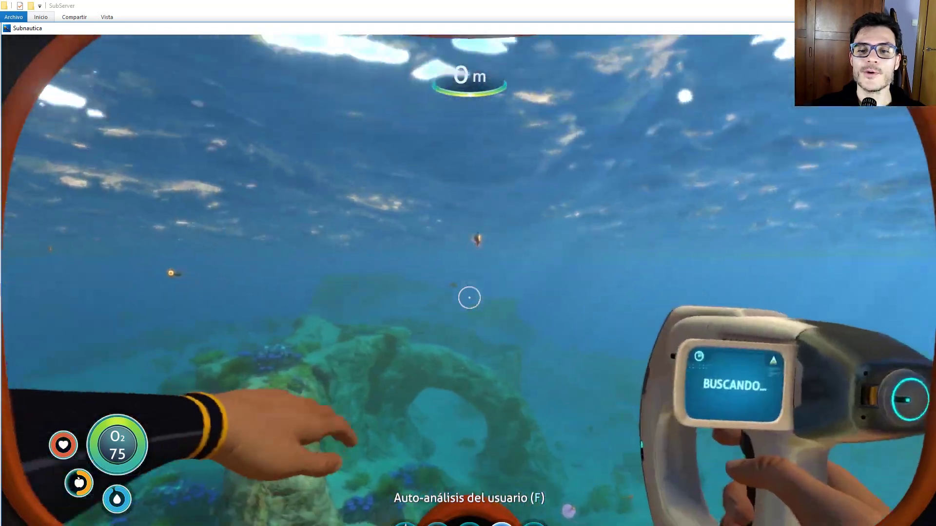
key(w)
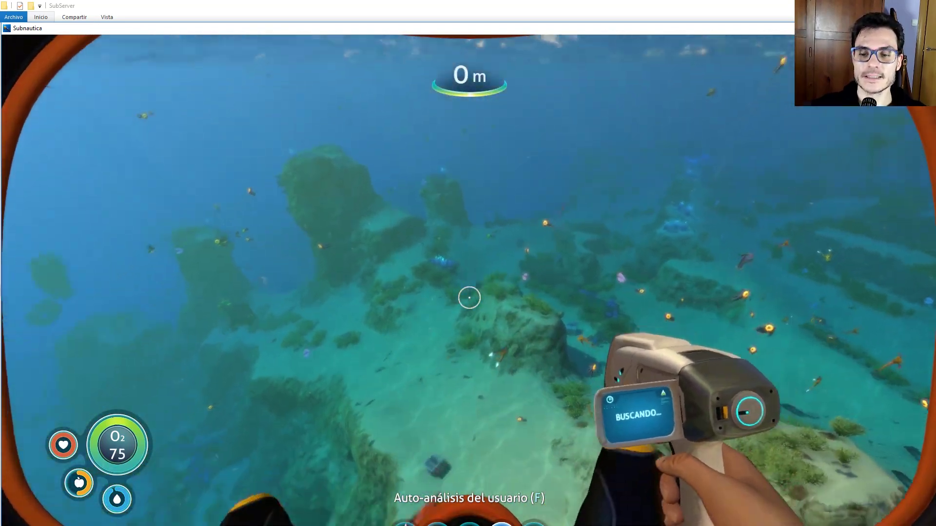
key(w)
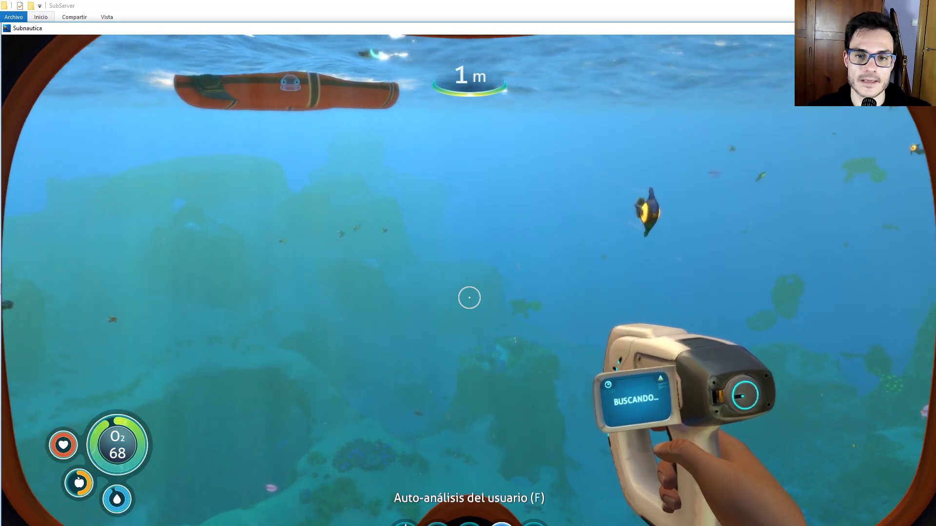
- Switch to Hamachi, open the form for joining an existing network, and place it beside the main Hamachi window
key(alt+Tab)
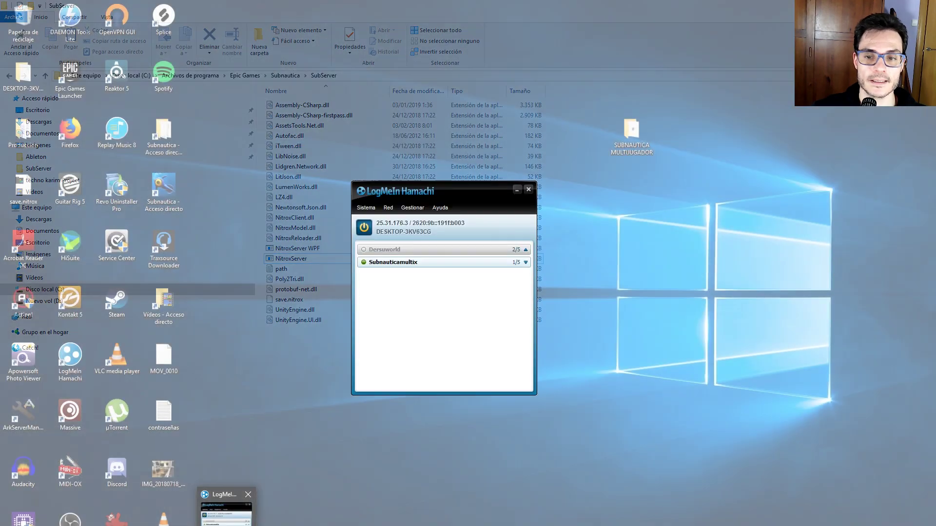
click(224, 505)
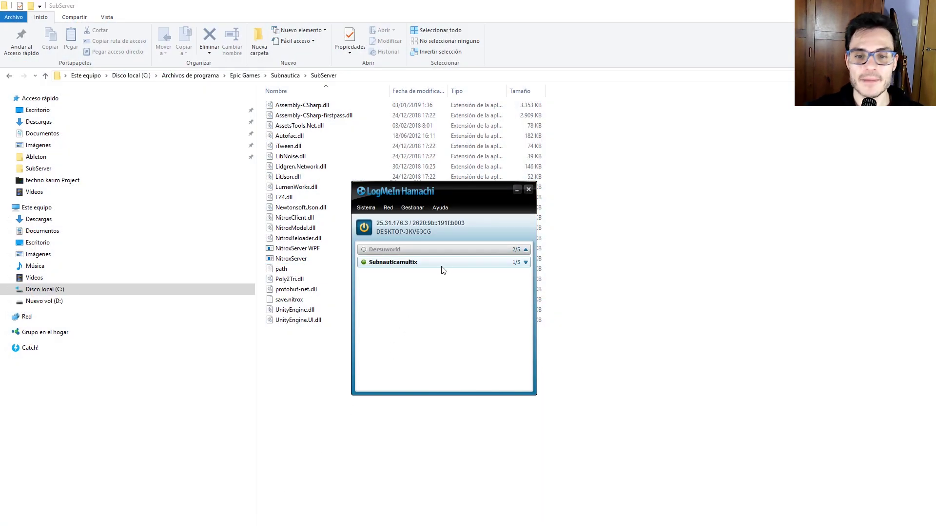
mouse_move(399, 269)
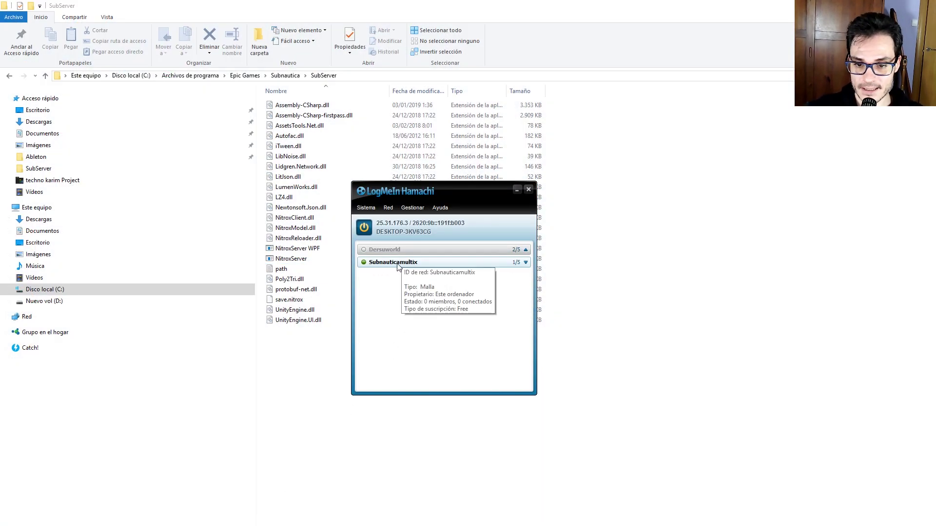
click(388, 208)
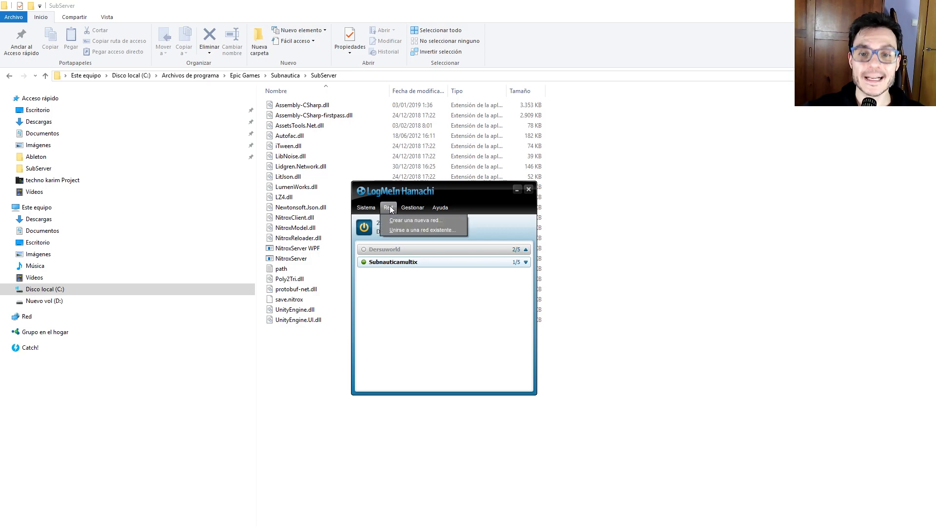
click(415, 231)
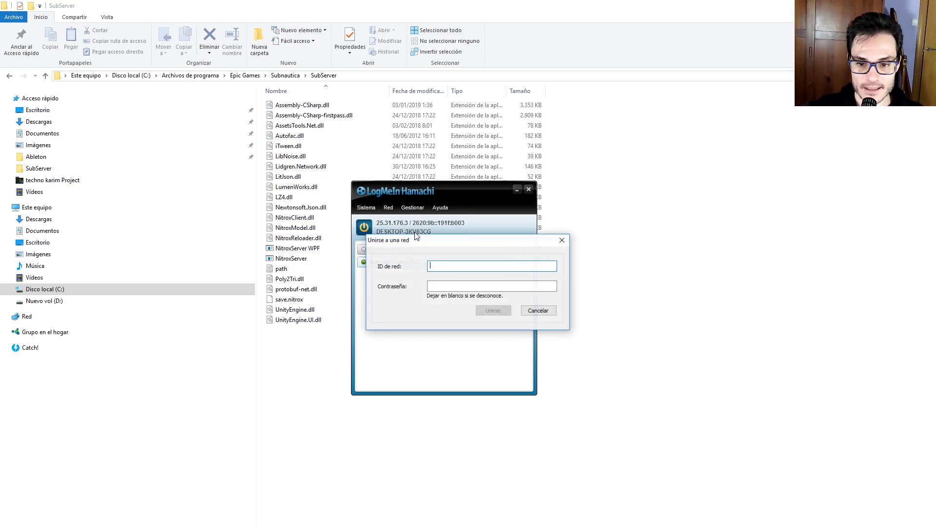
drag(451, 245, 655, 131)
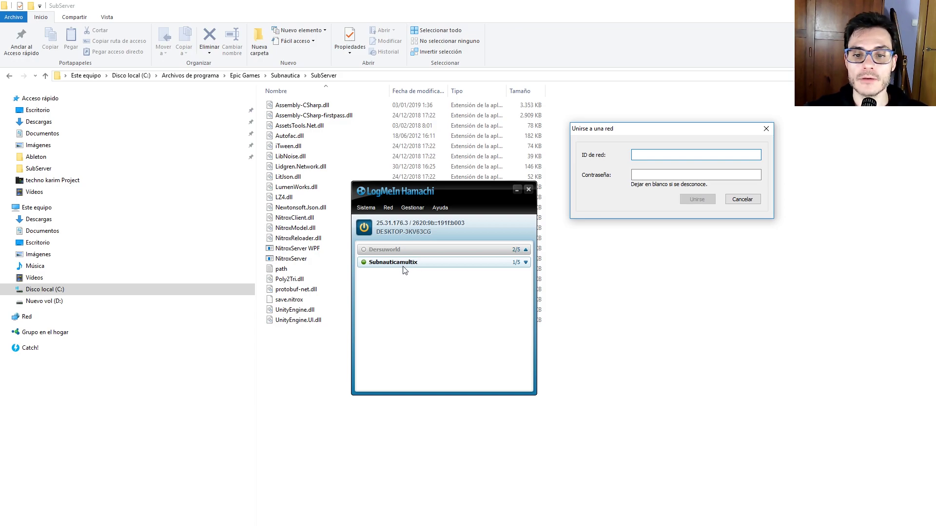
click(659, 174)
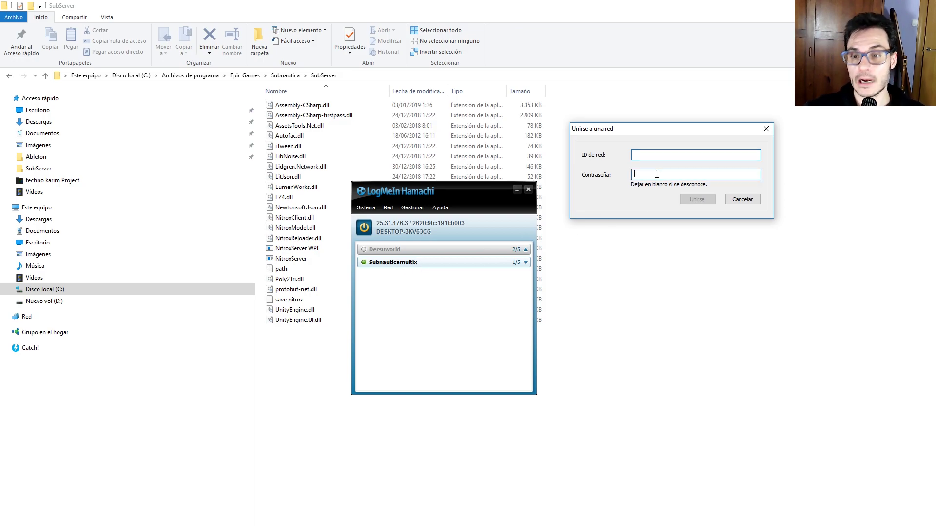
drag(659, 135, 642, 170)
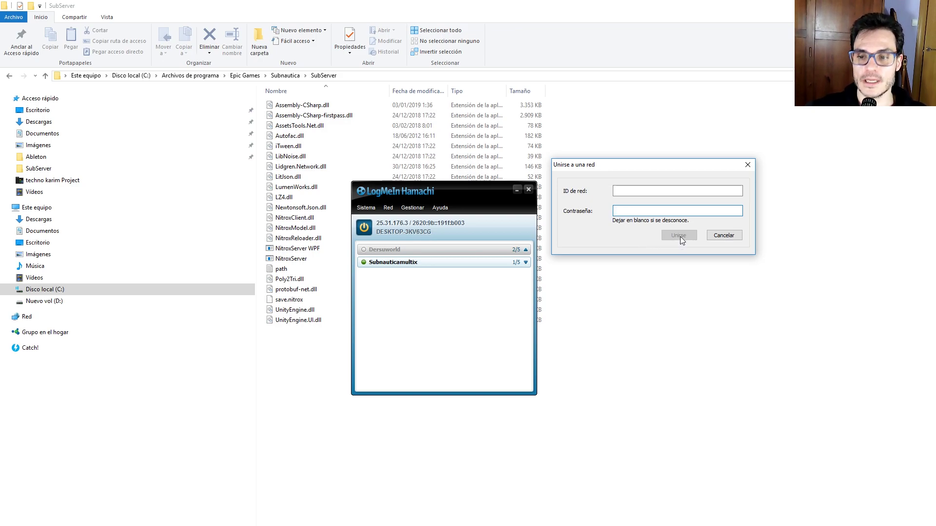
- Cancel the form for joining a network and minimize the Hamachi window
click(716, 236)
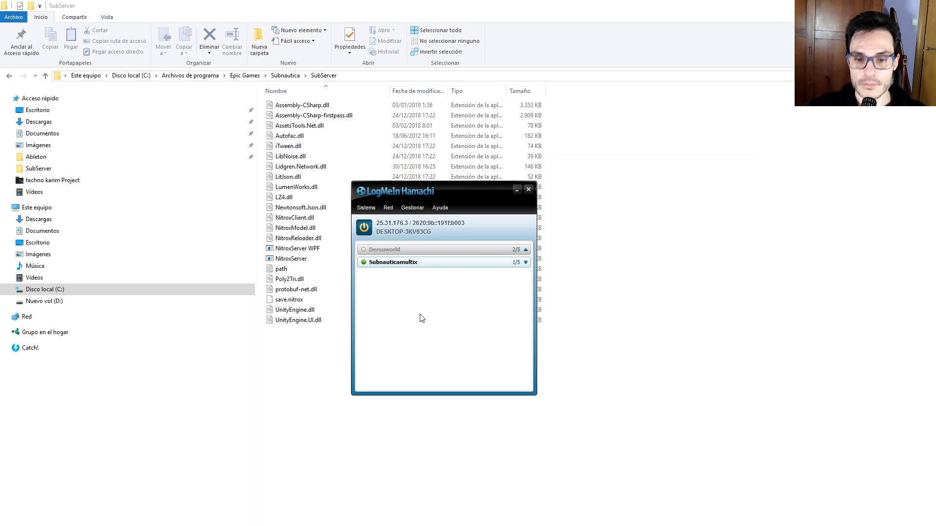
click(518, 190)
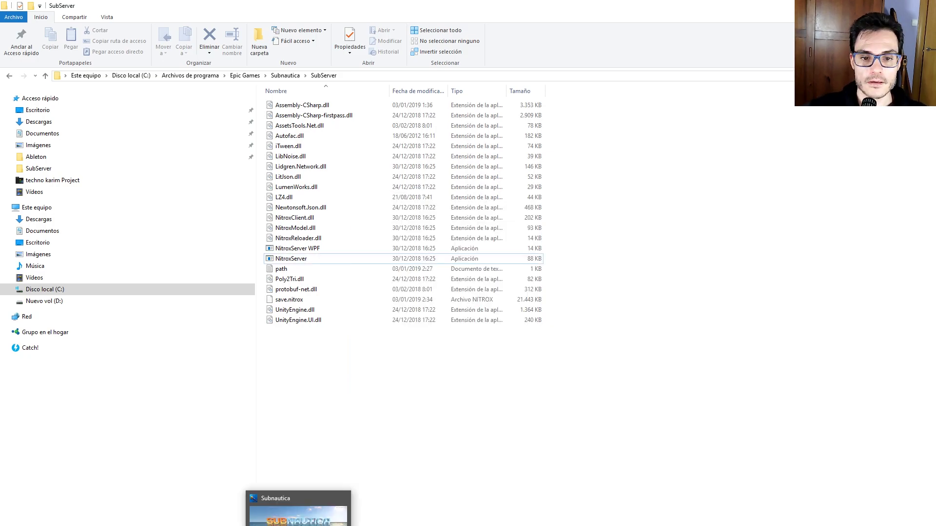
- Switch to Subnautica and open the form for adding a multiplayer server
click(298, 516)
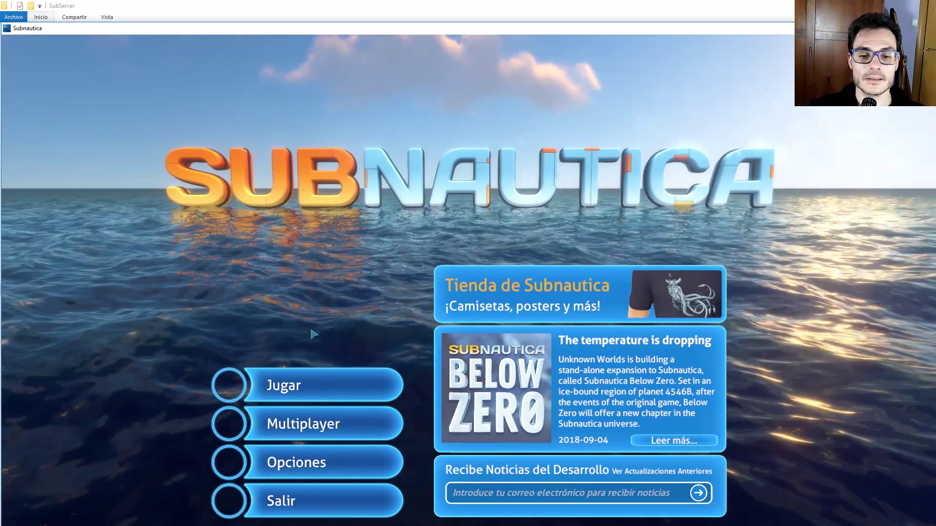
click(325, 429)
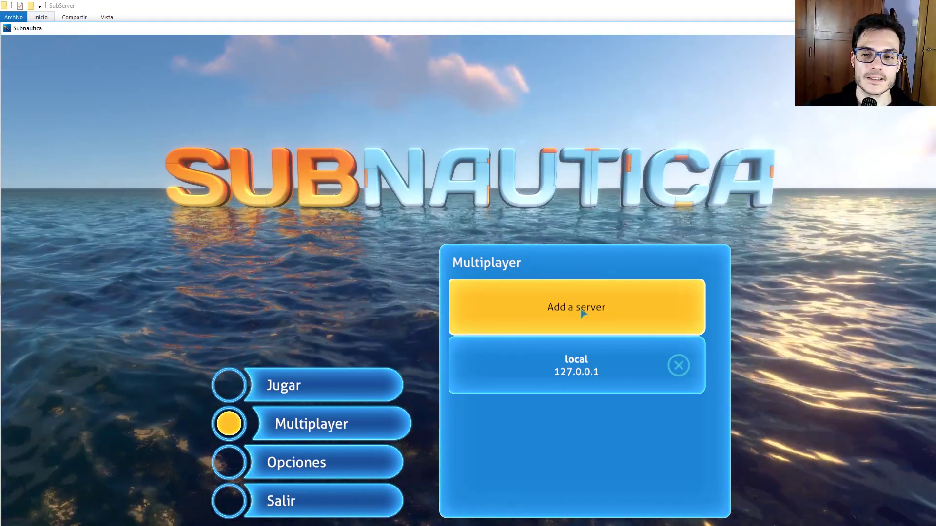
click(581, 313)
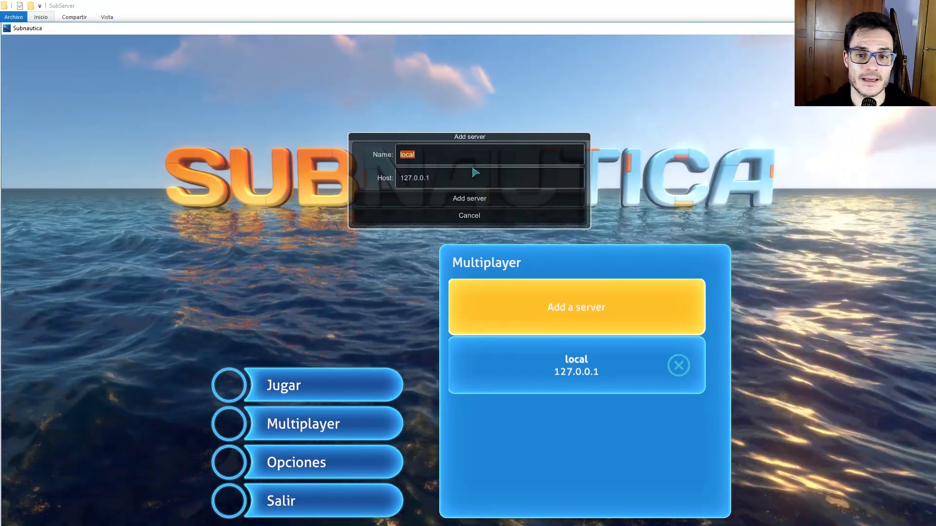
click(442, 185)
drag(441, 185, 397, 179)
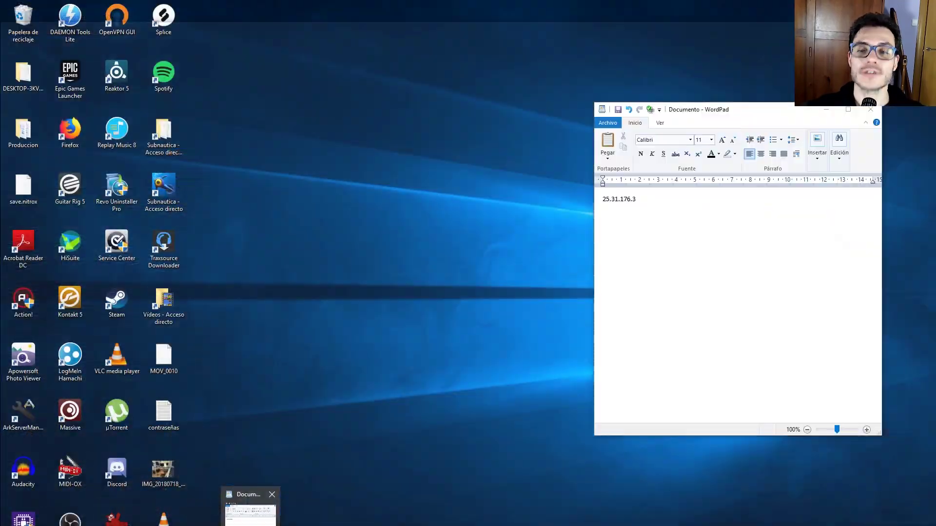
click(253, 516)
double_click(630, 201)
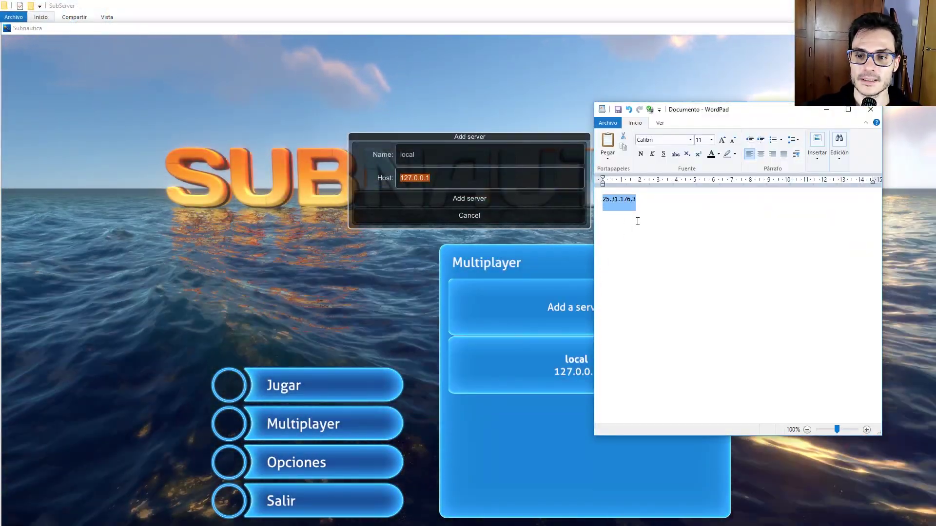
right_click(630, 208)
click(664, 225)
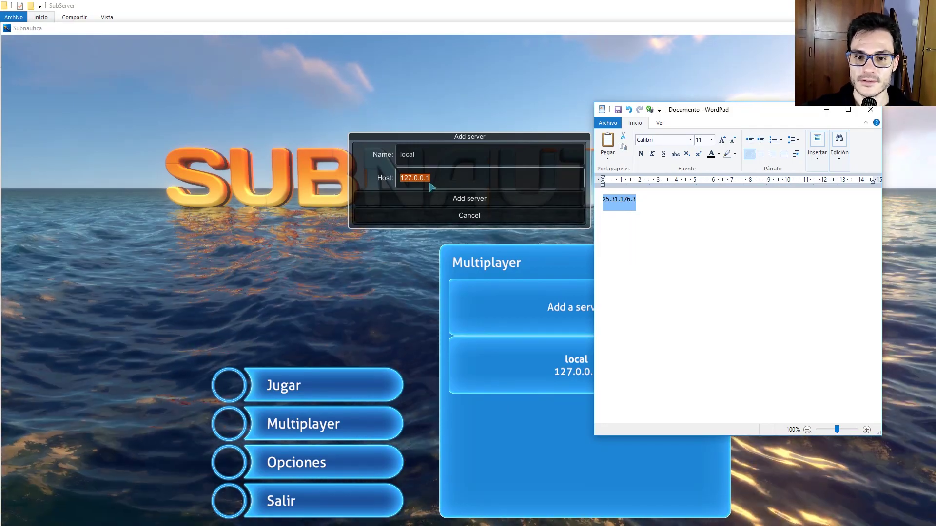
click(431, 182)
drag(430, 181, 404, 182)
key(ctrl+v)
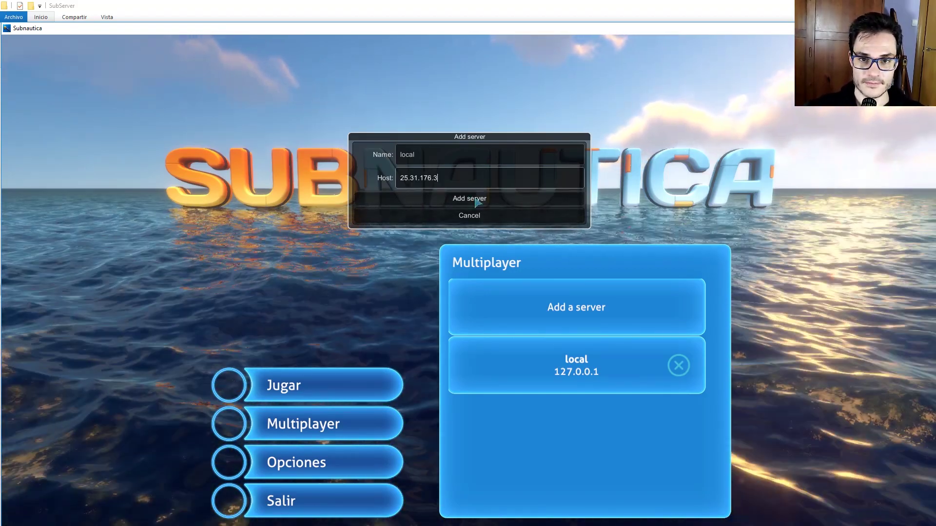
click(476, 199)
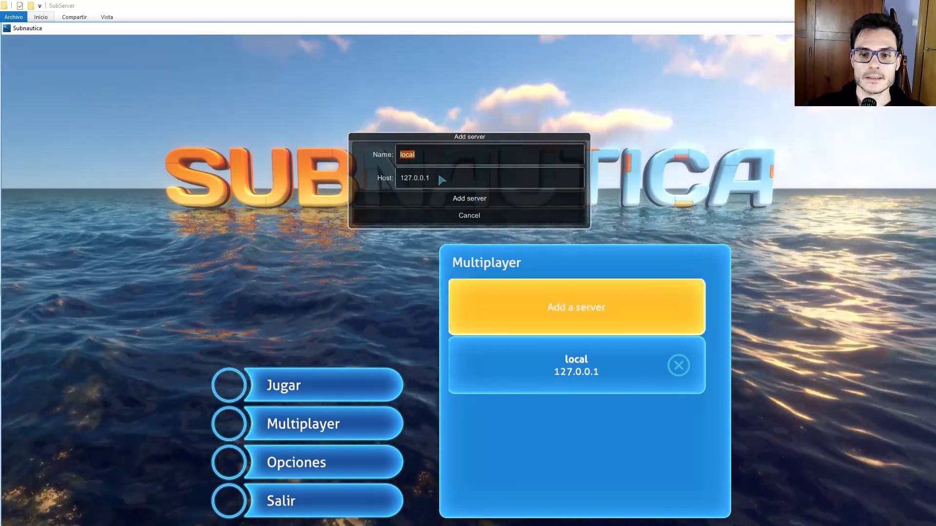
- Add the server "local" with the default host 127.0.0.1, and quit Subnautica
click(480, 204)
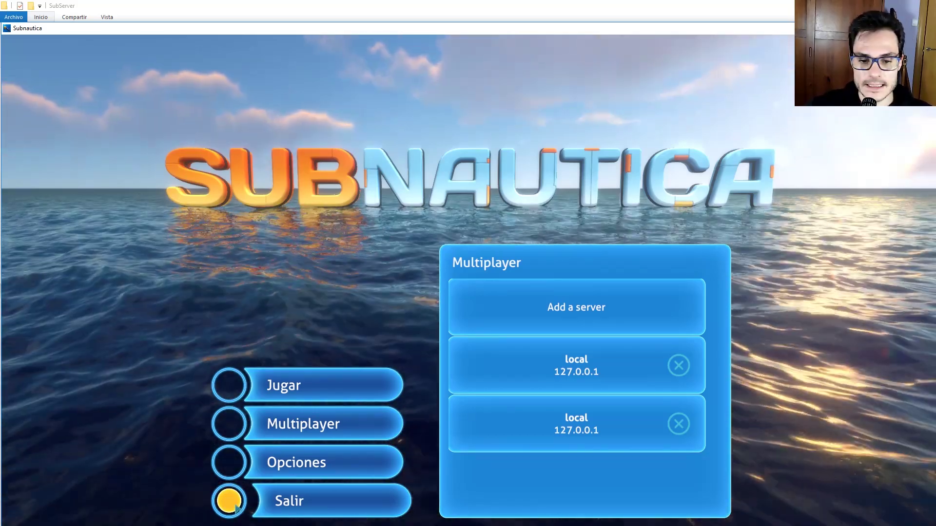
click(239, 506)
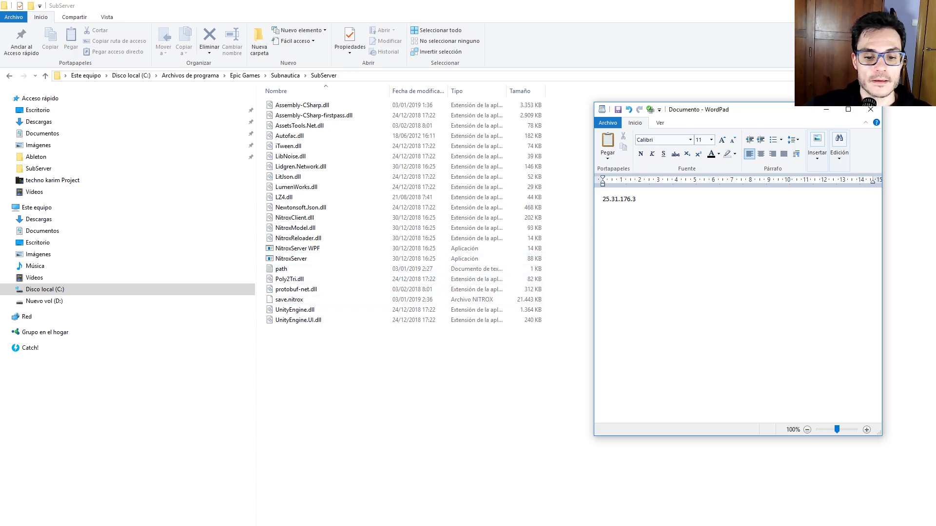
- Bring up the NitroxServer console, save the world with the save command, and close the server
click(279, 510)
drag(431, 127, 534, 87)
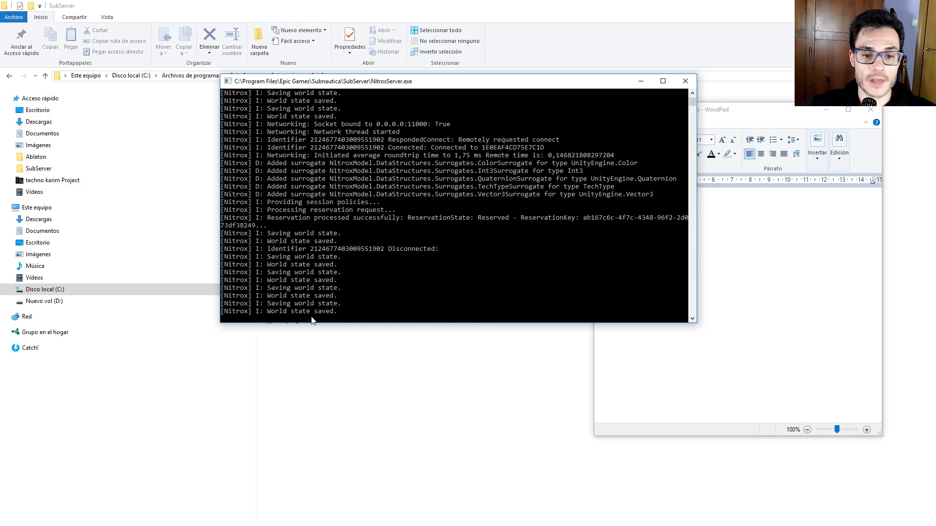
text(save)
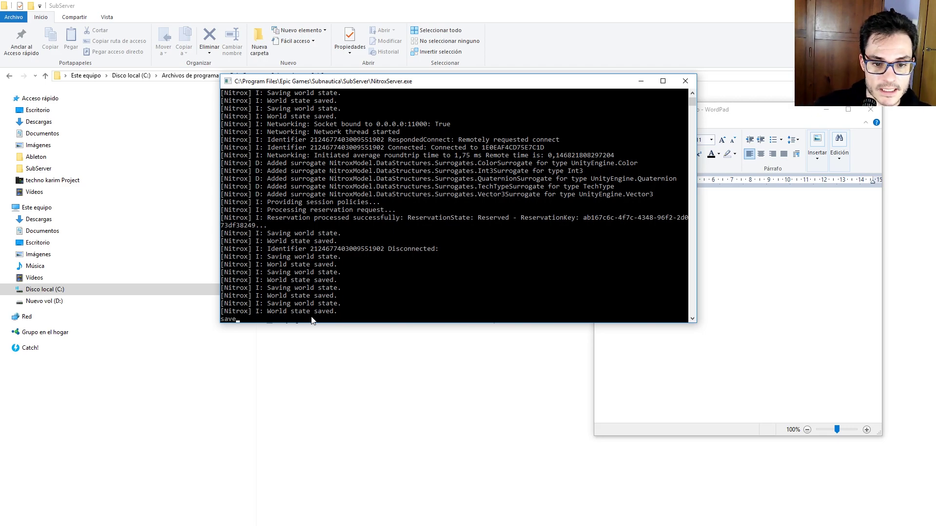
key(Return)
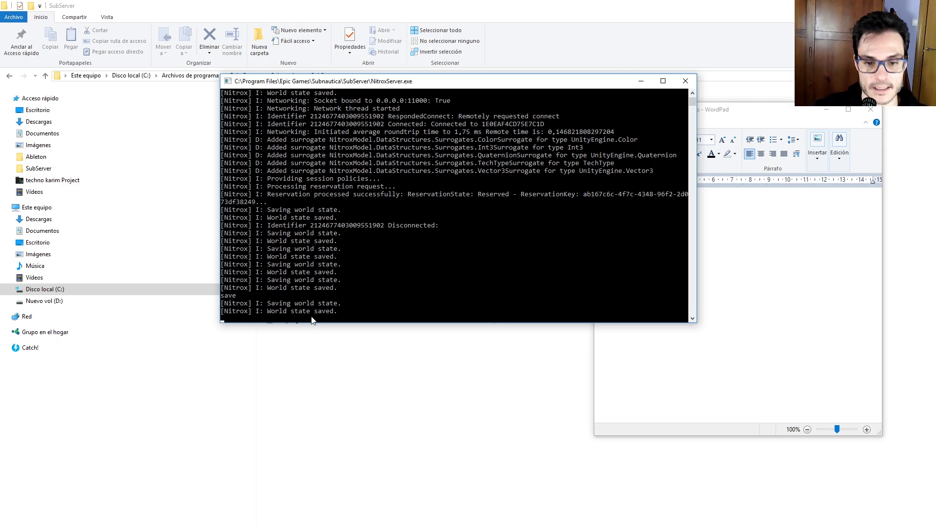
click(685, 82)
- Point out the world save file save.nitrox in the SubServer folder
click(286, 302)
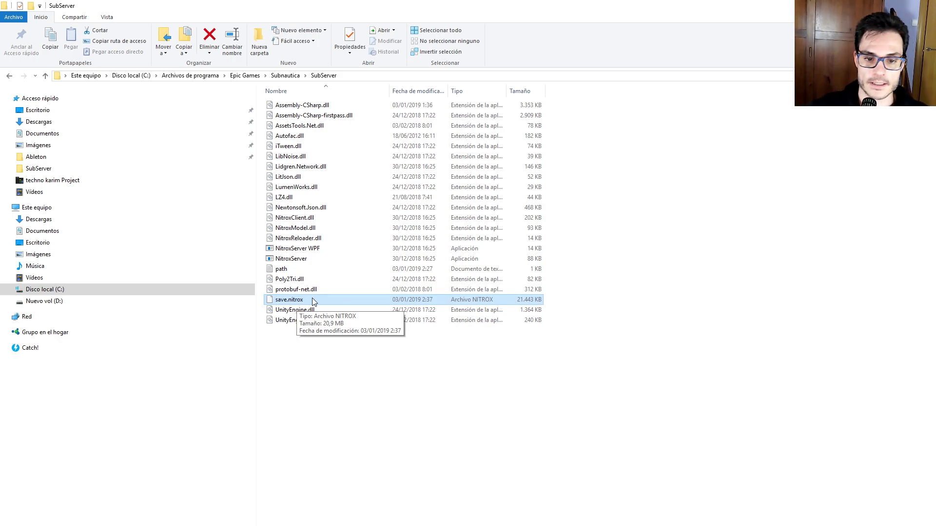
ctrl+click(312, 301)
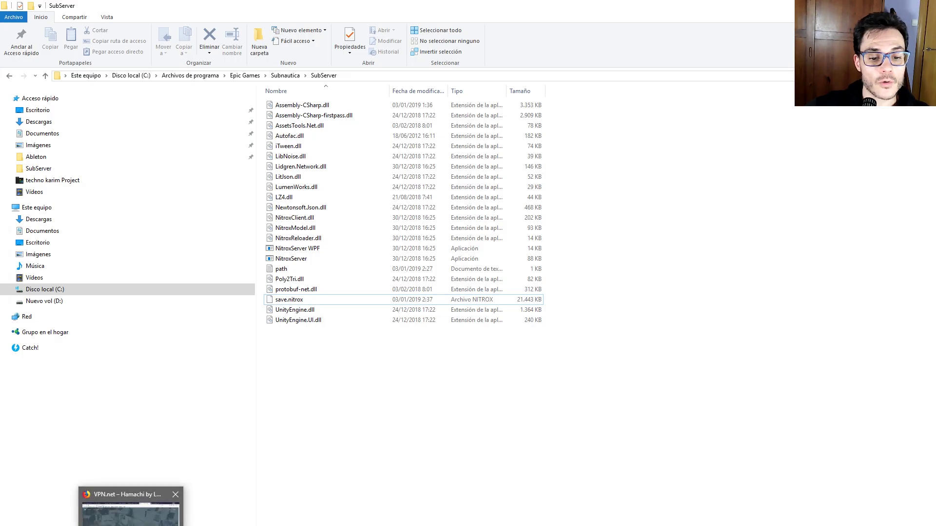
- Switch to Firefox, go to the Nitrox Wiki Features page, and examine its Warning section
click(132, 507)
click(489, 11)
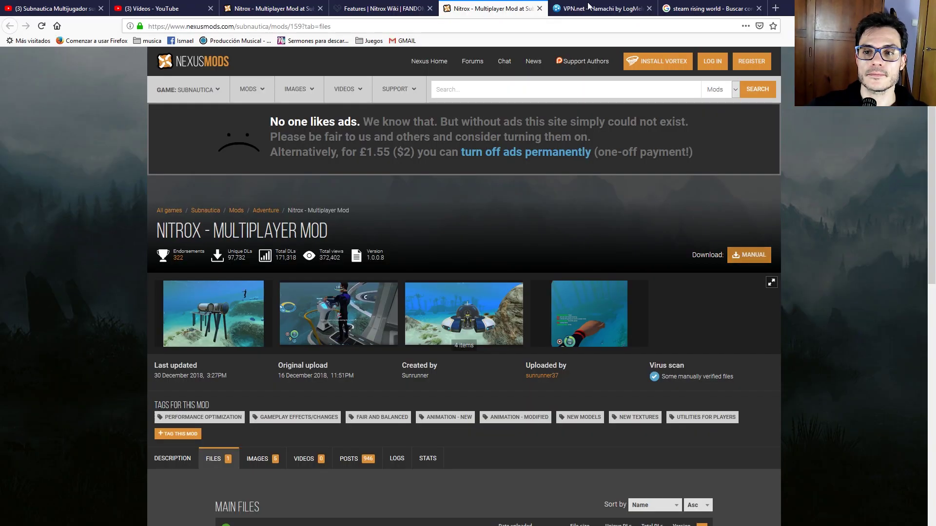
click(273, 11)
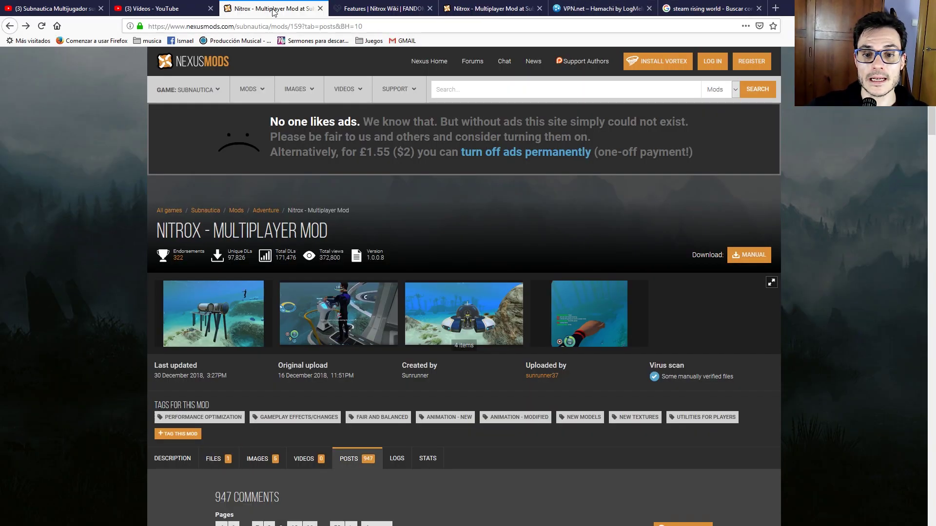
click(366, 10)
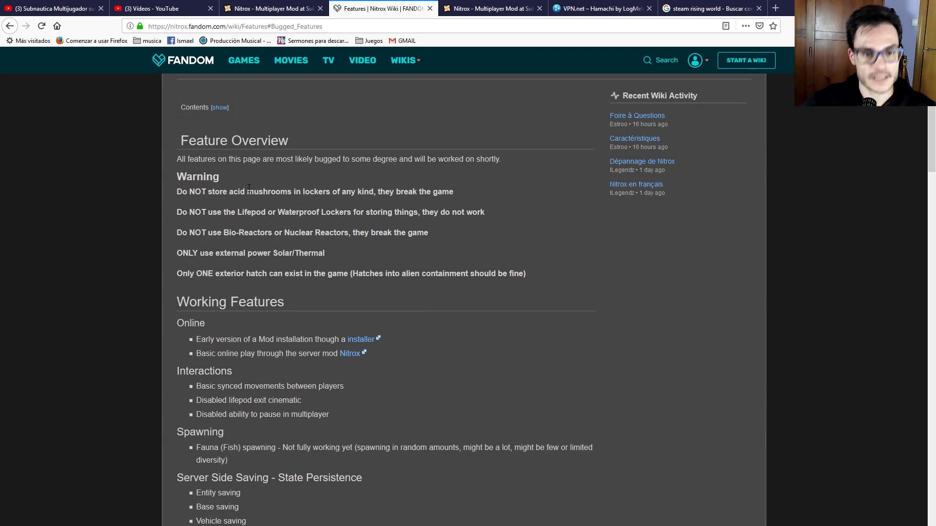
drag(220, 178, 180, 185)
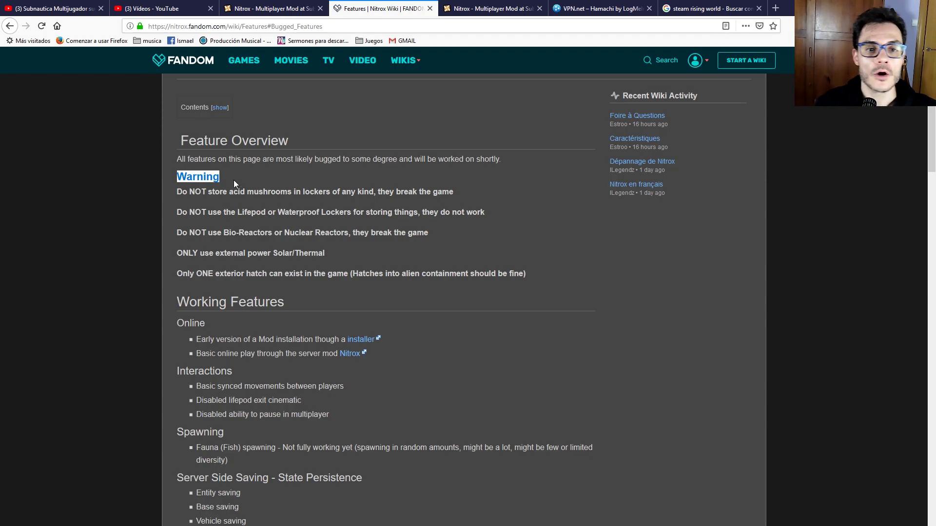
click(276, 223)
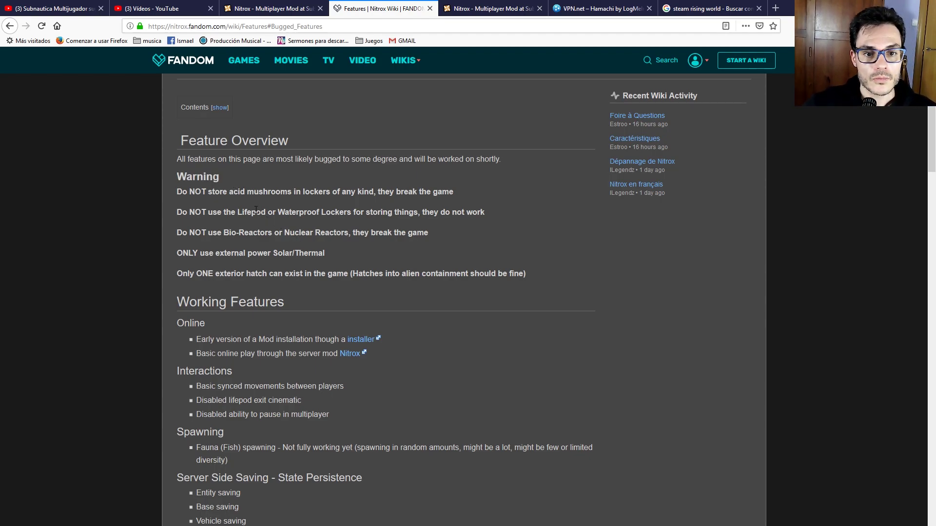